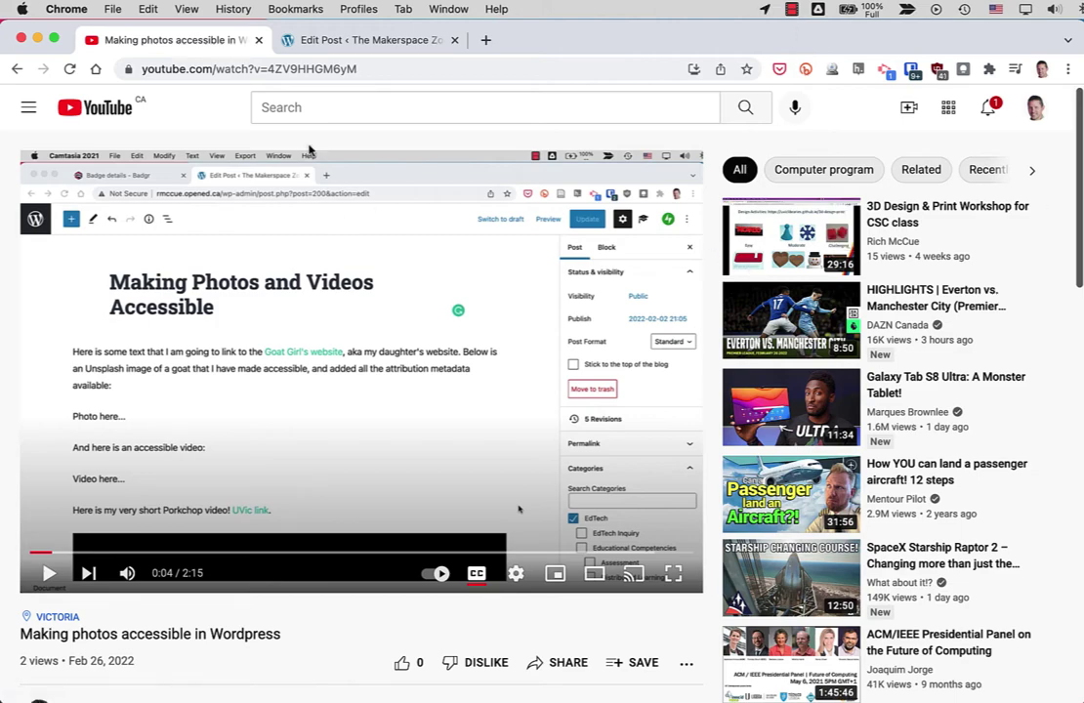
Copy the web address of the YouTube video "Making photos accessible in Wordpress"
click(315, 70)
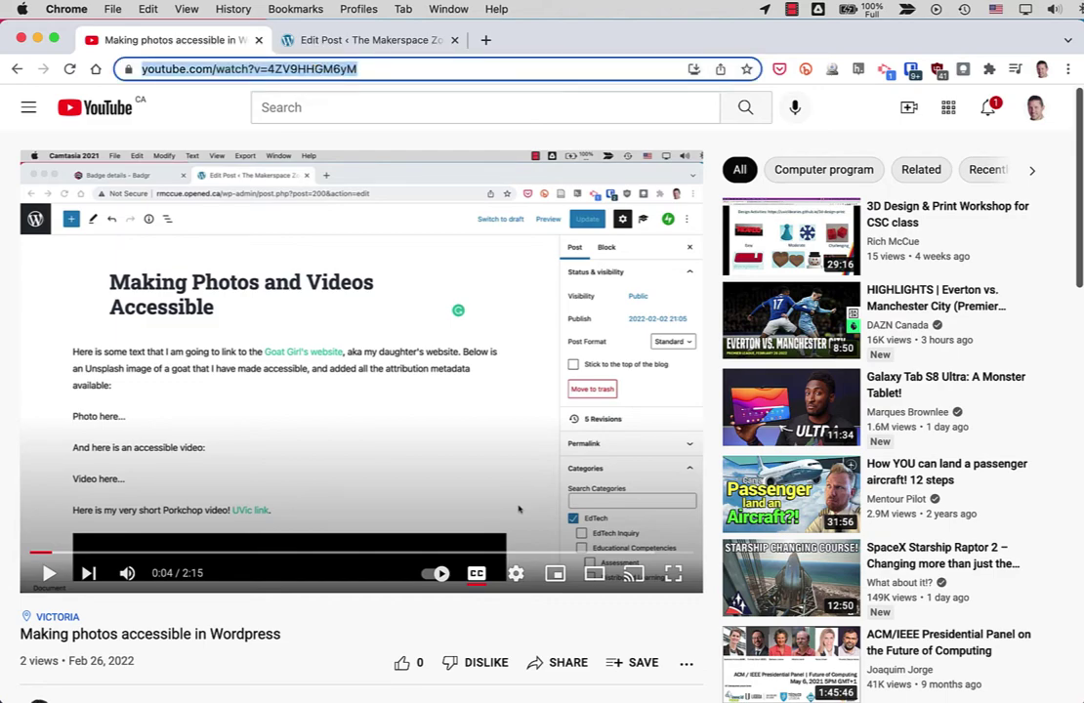
click(148, 11)
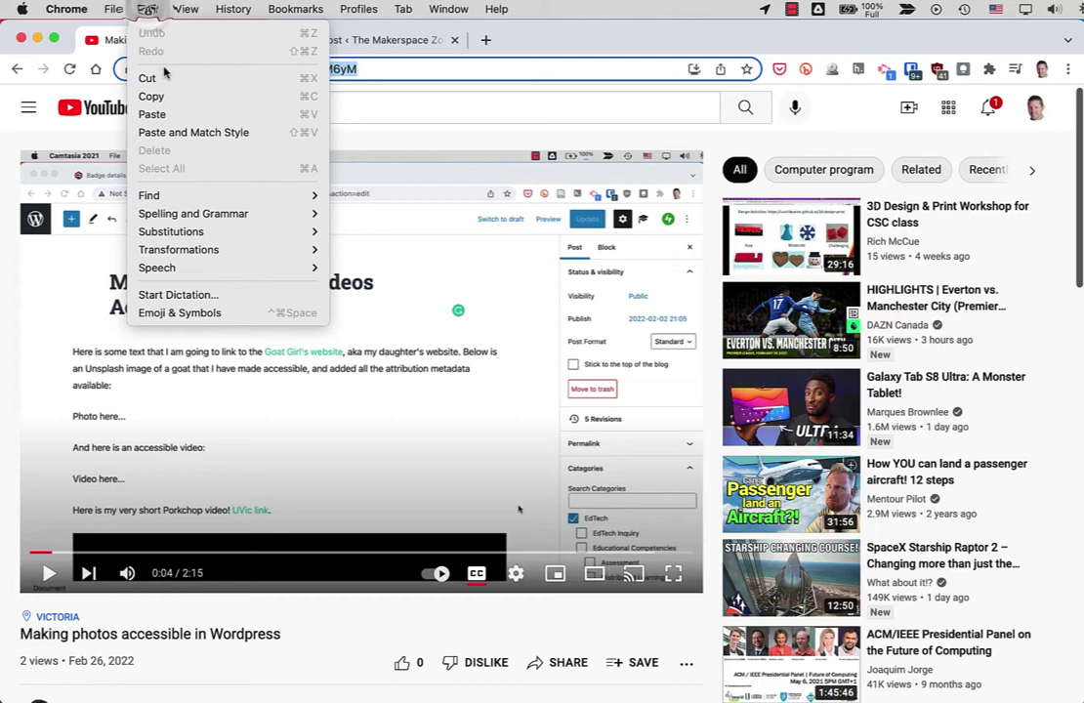
click(166, 97)
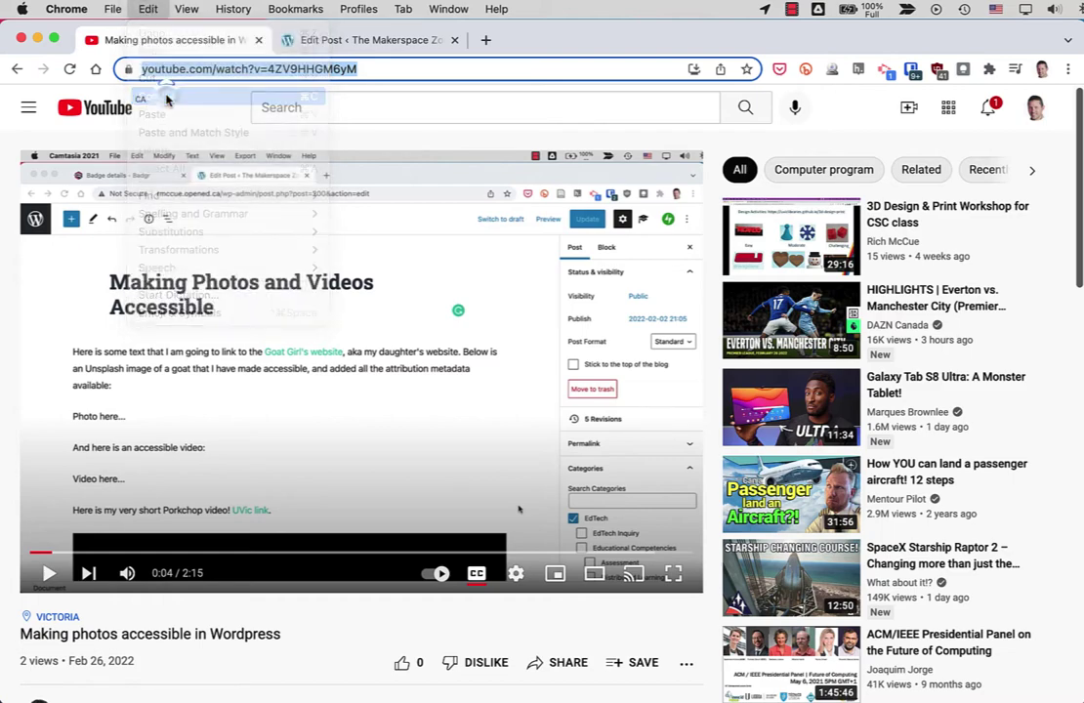
Embed the copied YouTube video in the WordPress post in place of the "Video here..." placeholder text
click(323, 44)
scroll(411, 280, up, 5)
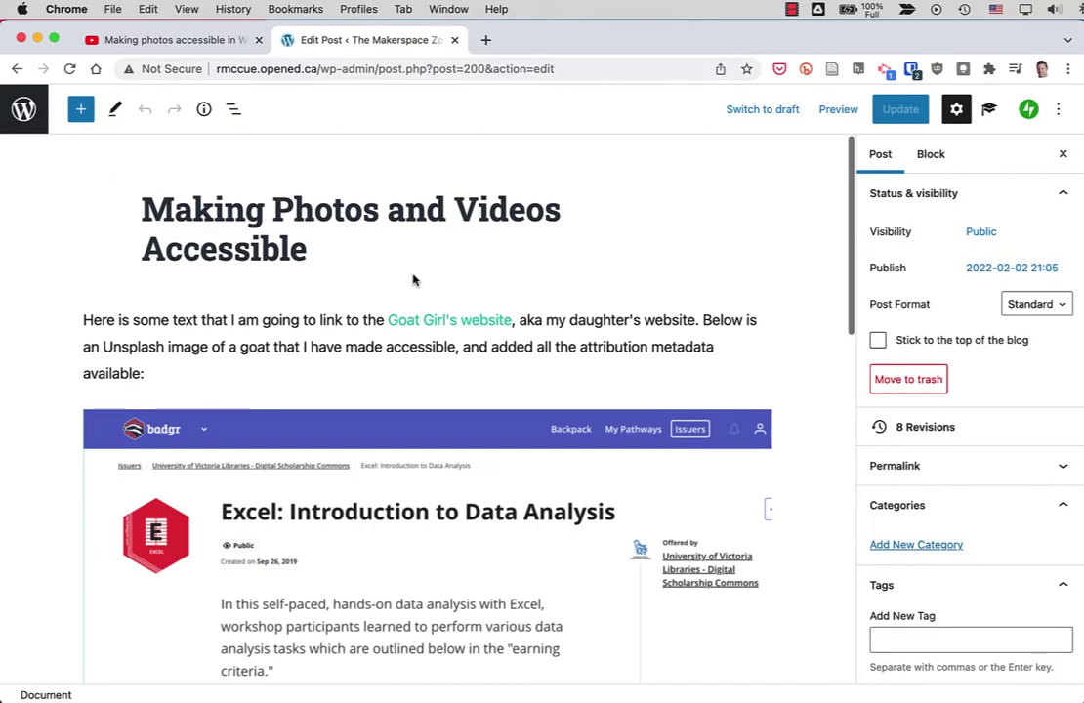
scroll(411, 280, down, 5)
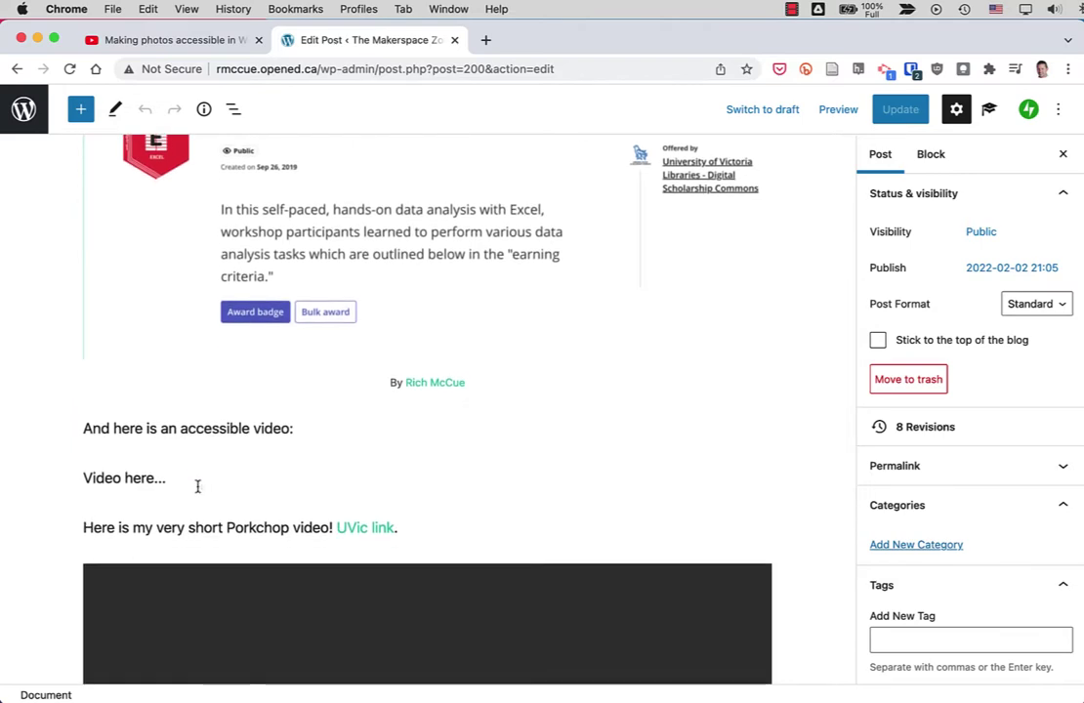
drag(198, 486, 84, 474)
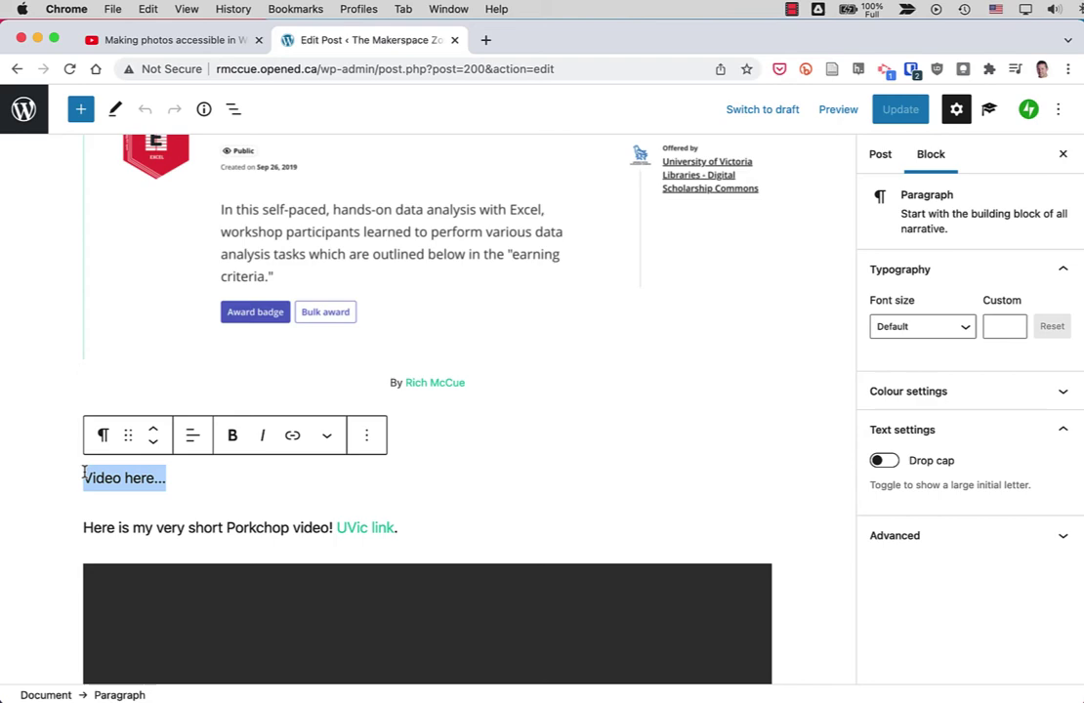
key(super+v)
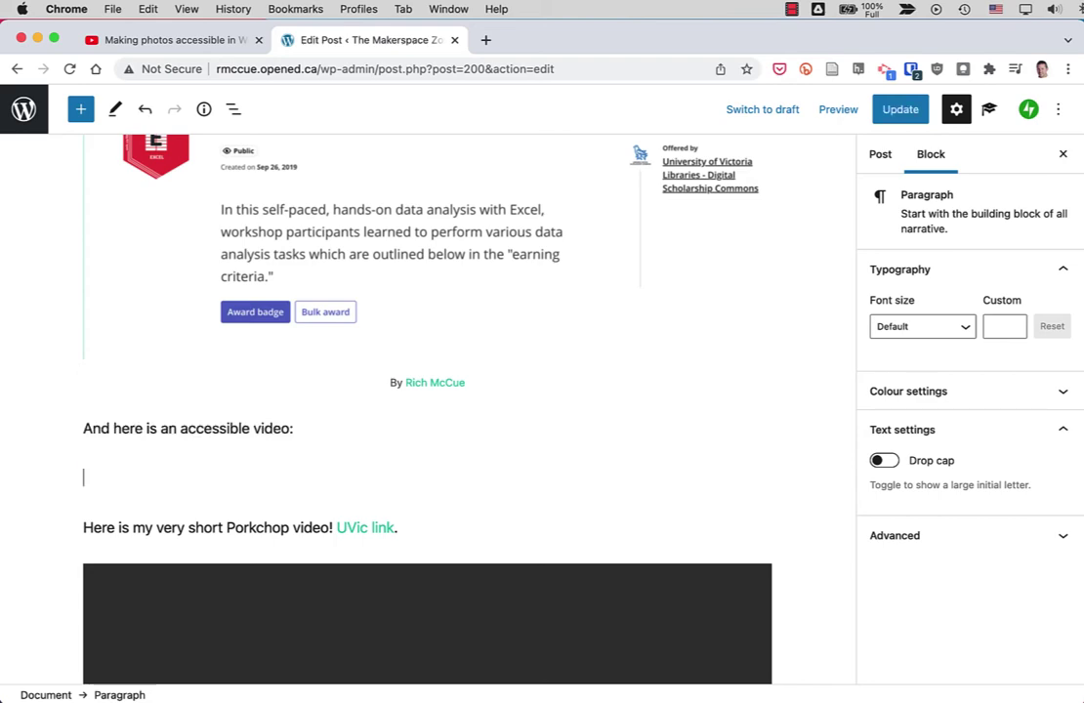
click(148, 9)
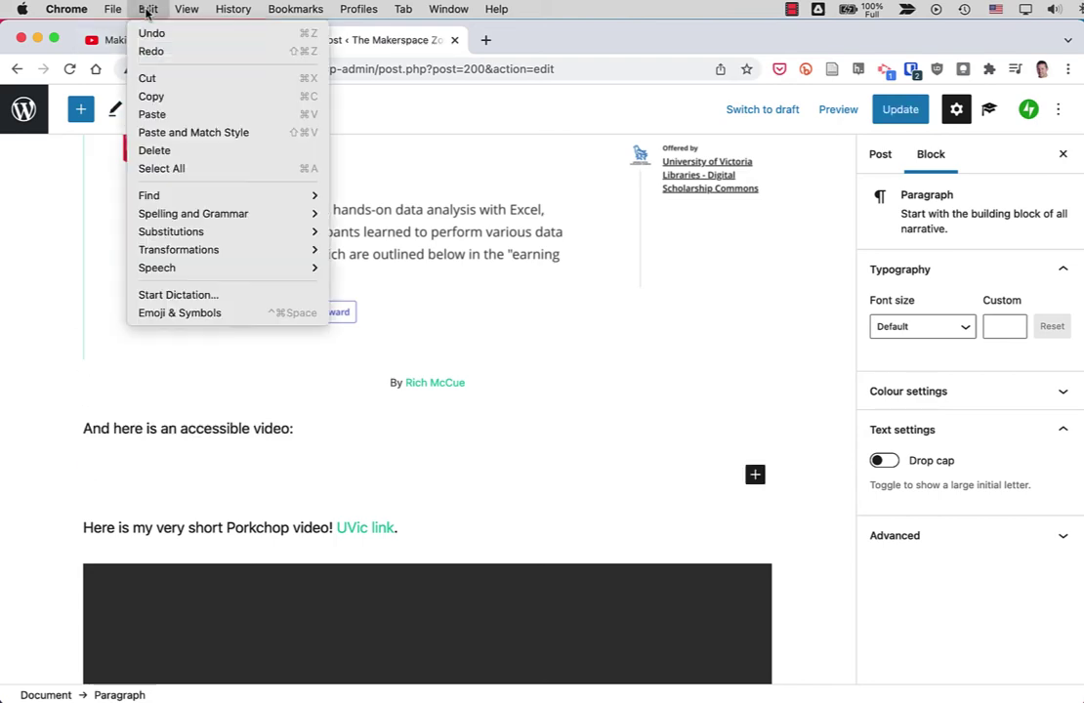
click(154, 113)
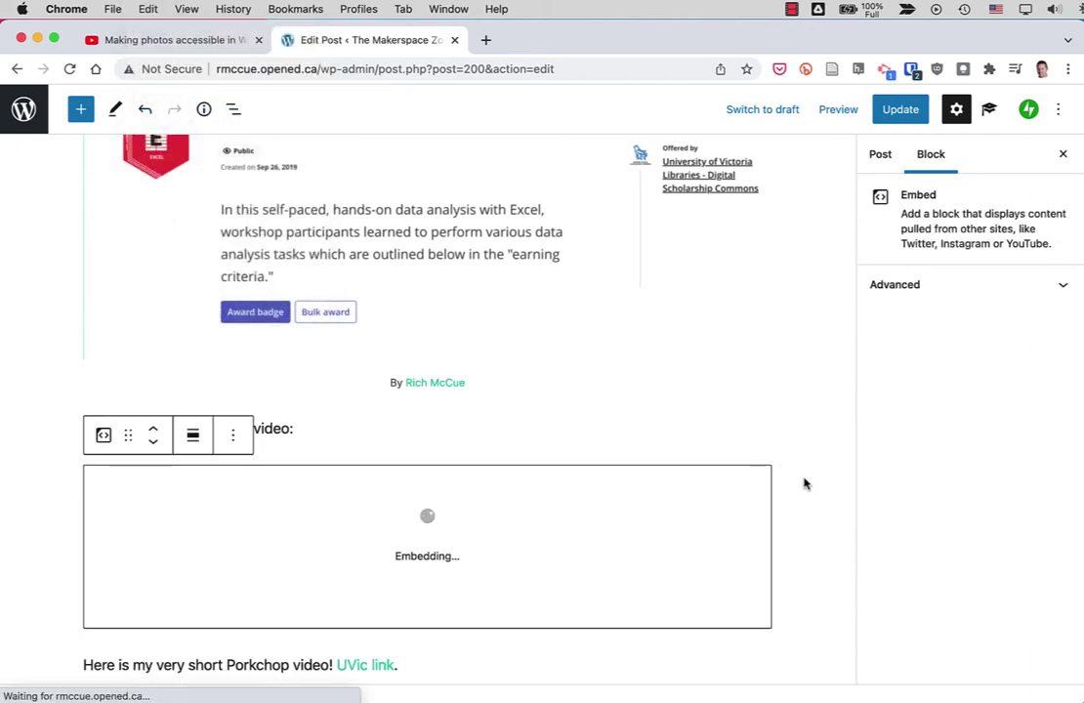
Update the post and open its published page at the embedded video
scroll(804, 484, down, 5)
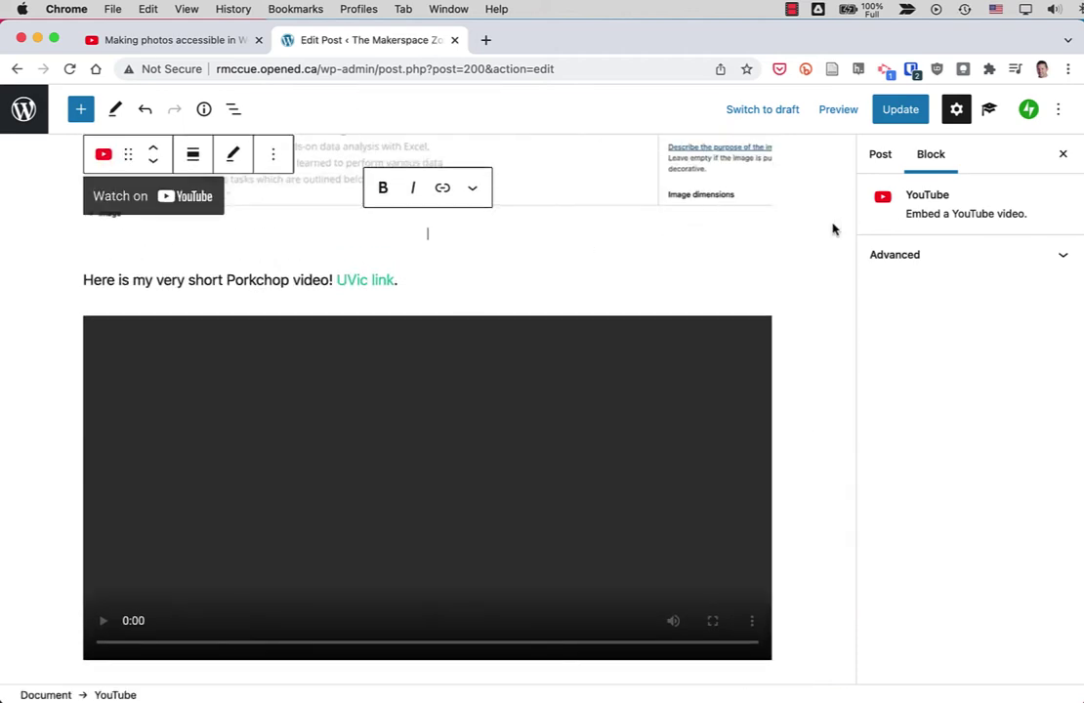
click(904, 109)
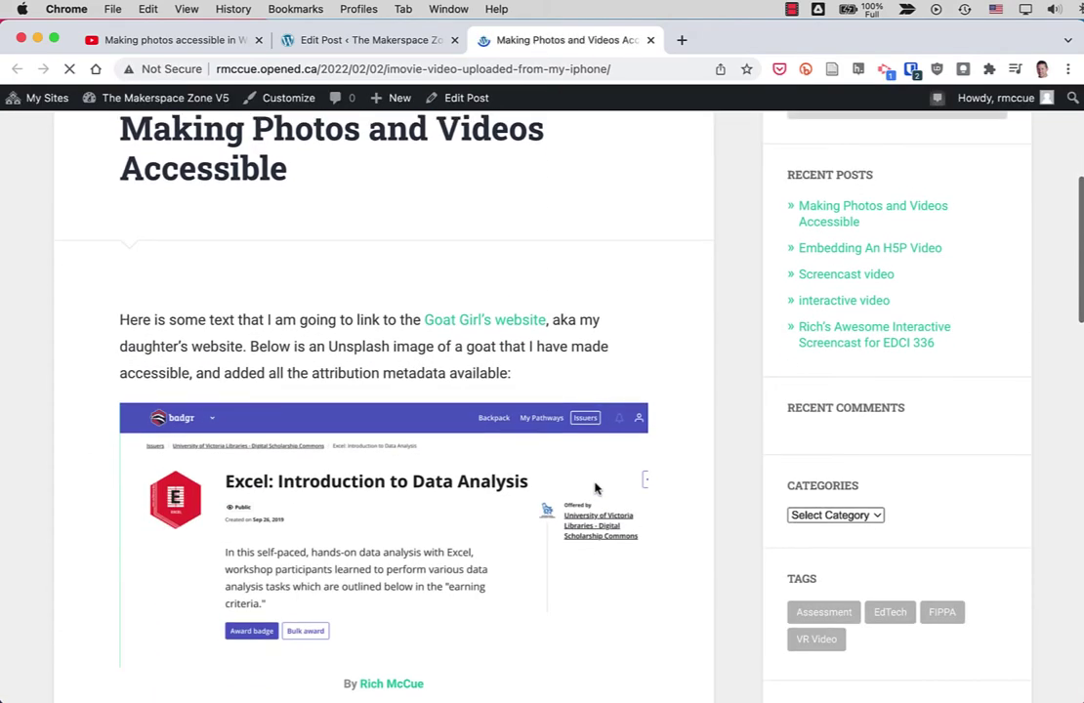
scroll(596, 488, down, 6)
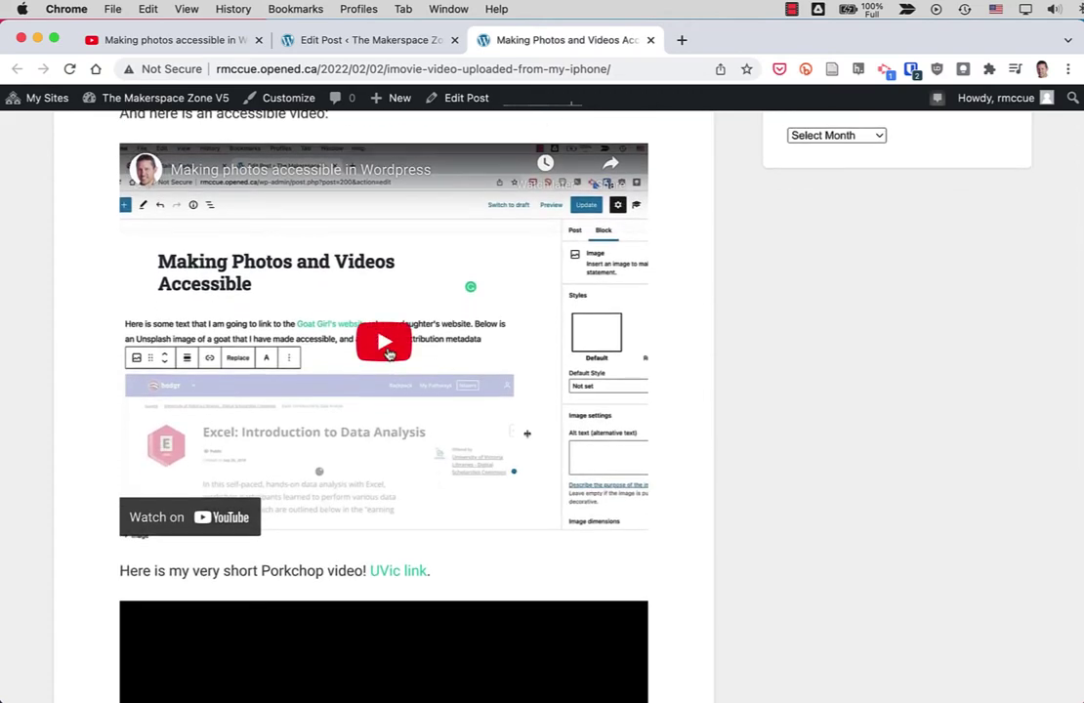
Play the embedded video on the published page with its volume turned down and closed captions on
click(388, 353)
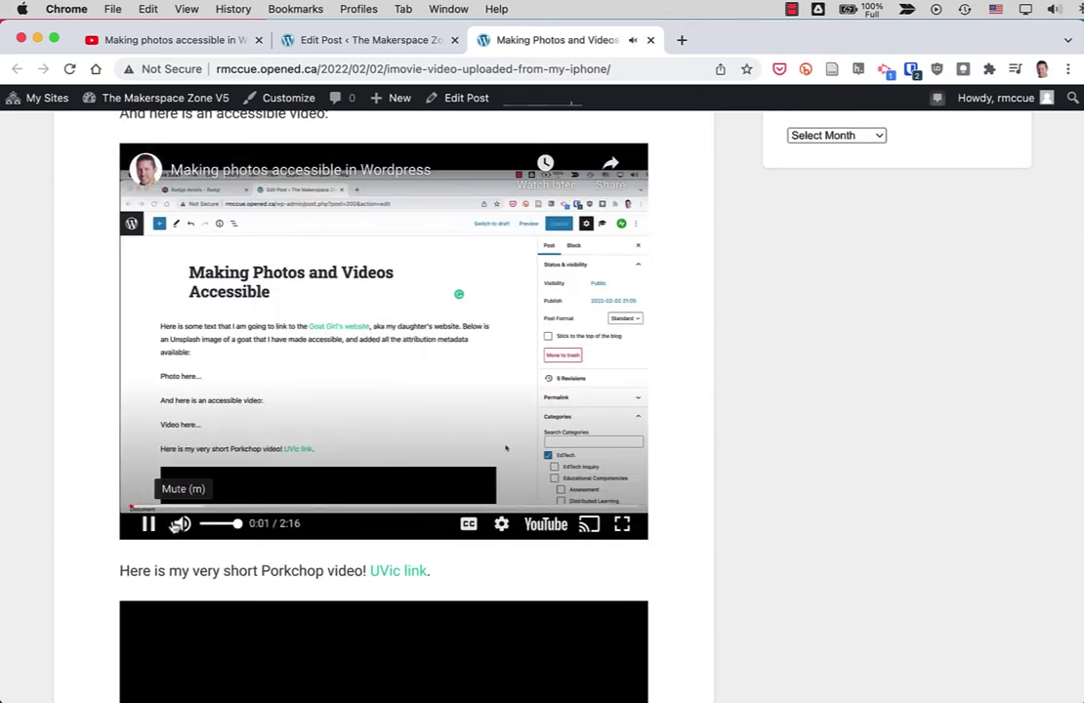
drag(238, 527, 208, 527)
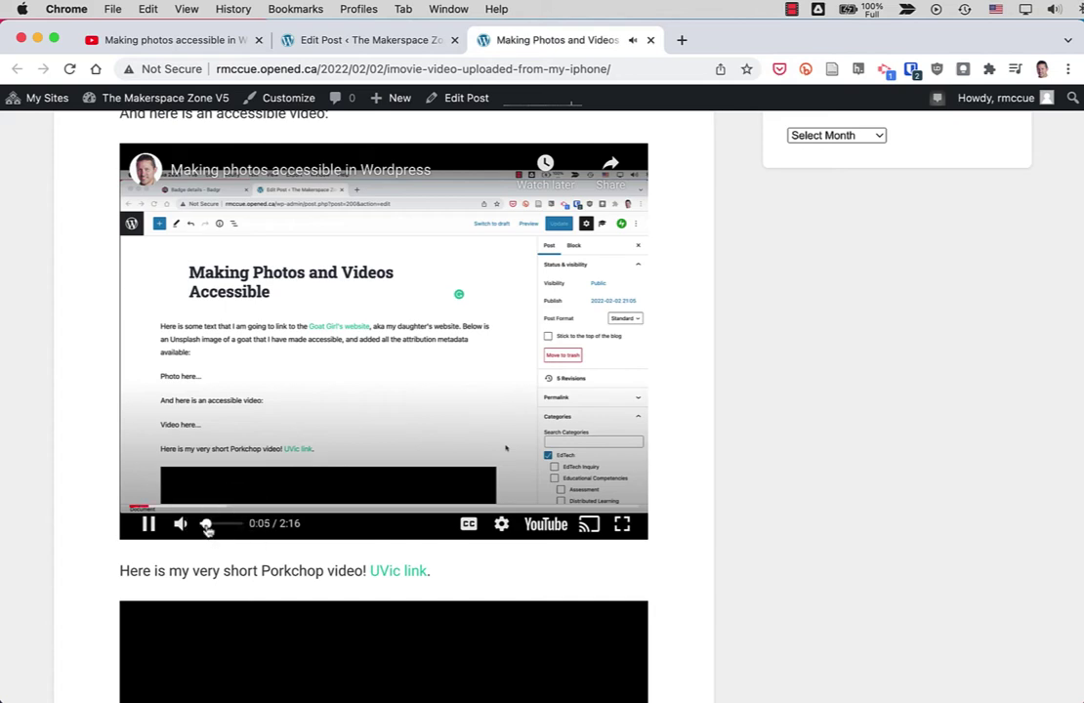
click(469, 525)
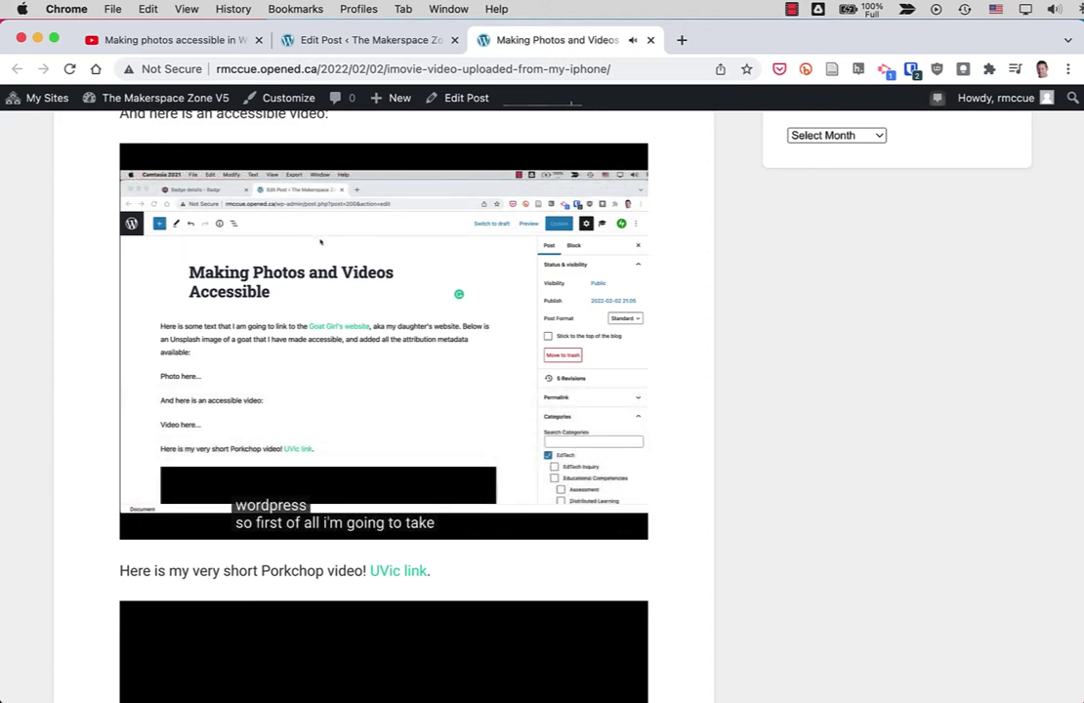
Watch the captions with the volume partly raised, pause the video and dismiss the suggested videos
mouse_move(370, 535)
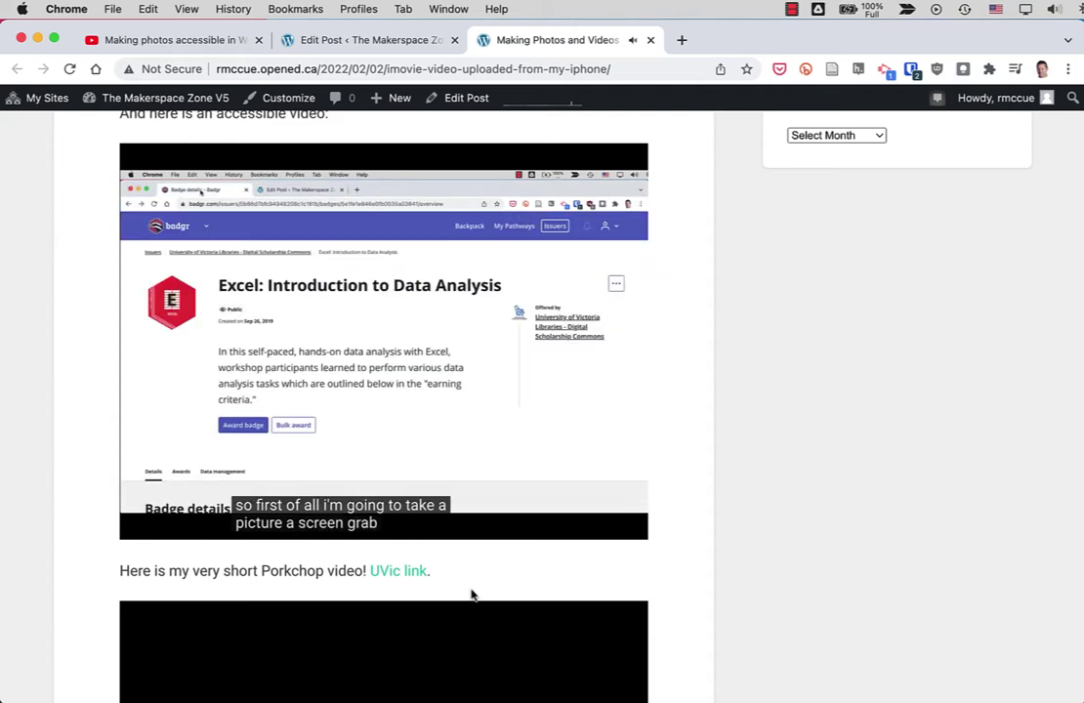
mouse_move(234, 537)
drag(205, 527, 227, 528)
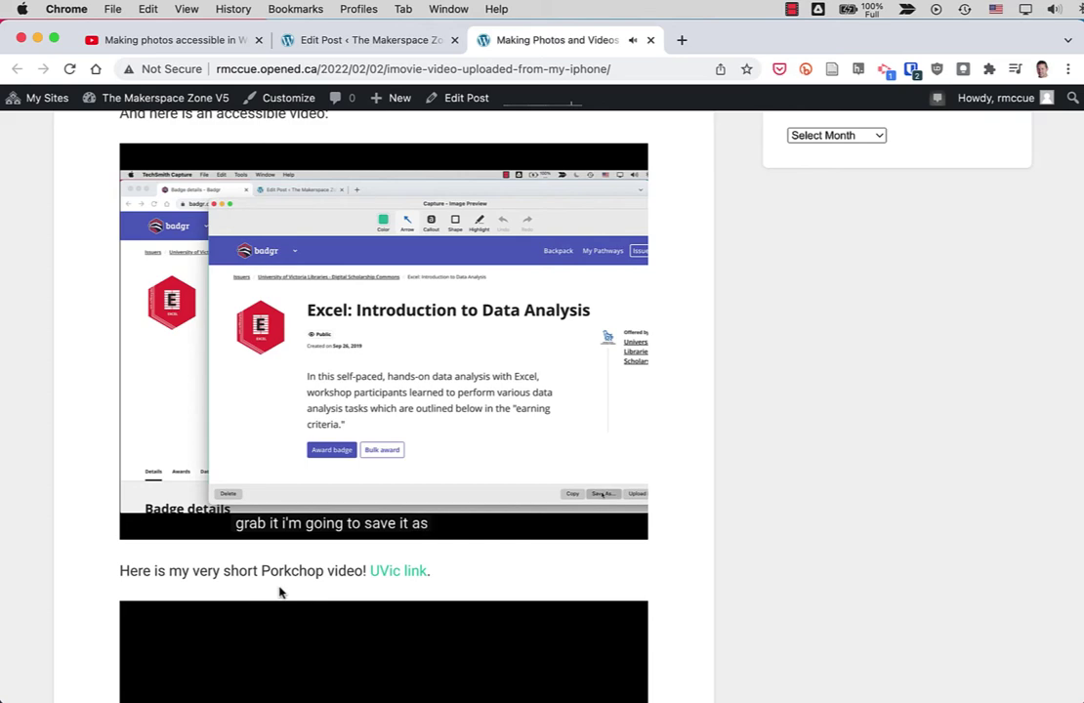
click(149, 523)
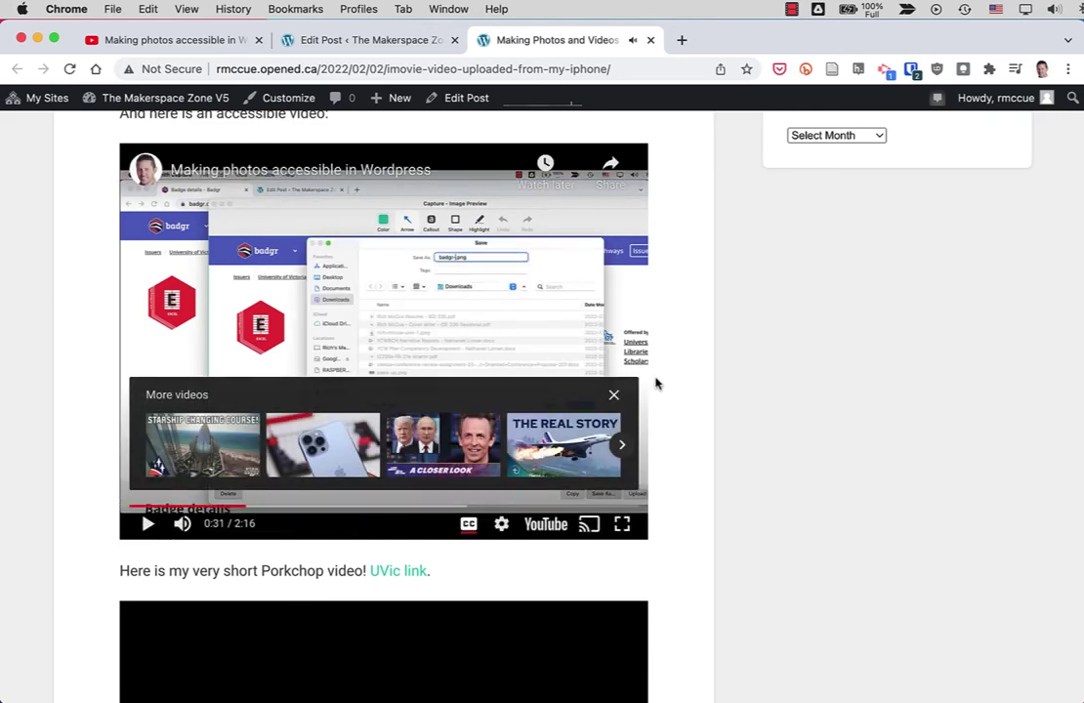
click(617, 397)
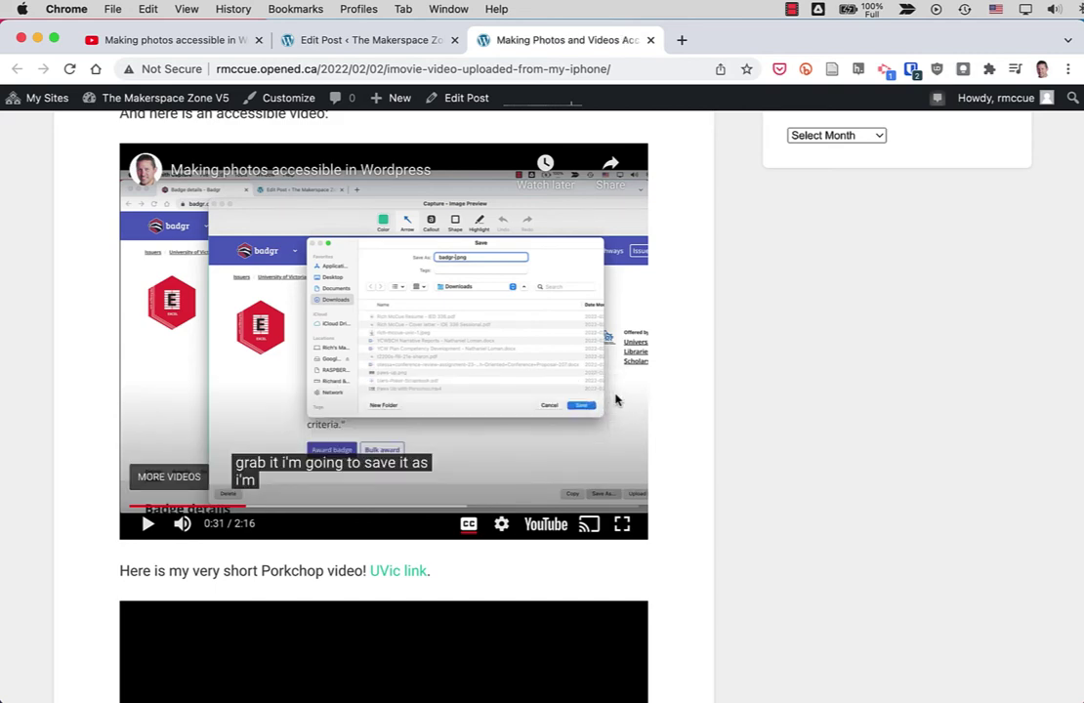
Switch to YouTube Studio and open the details of the channel video "Making photos accessible in Wordpress"
click(195, 41)
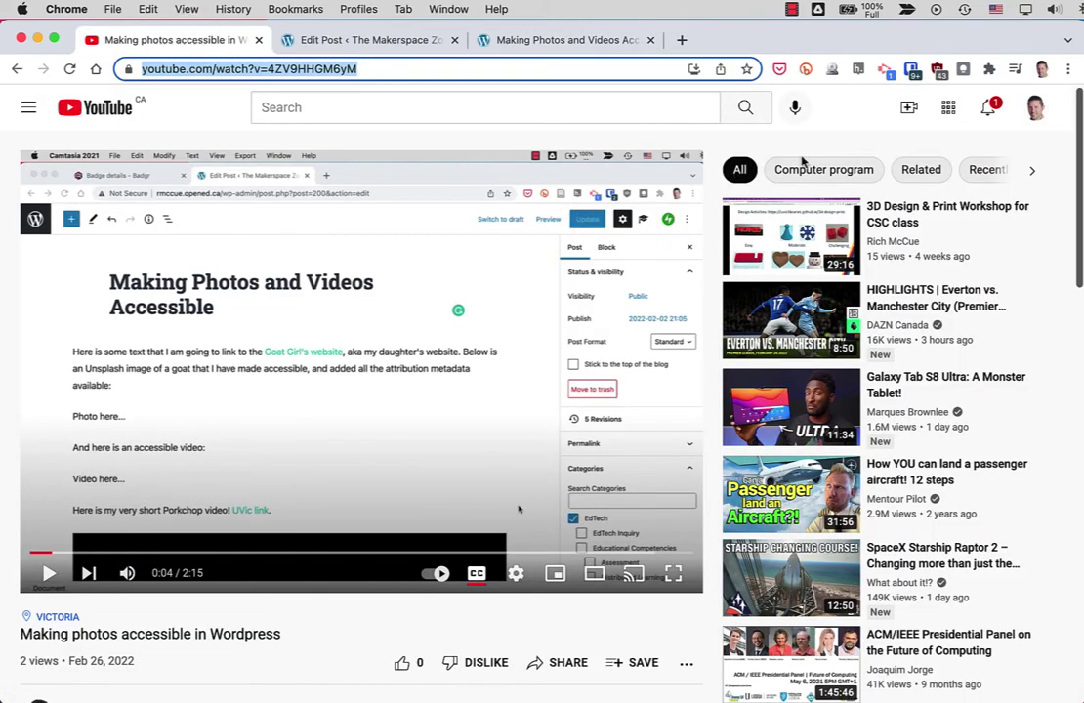
click(1033, 109)
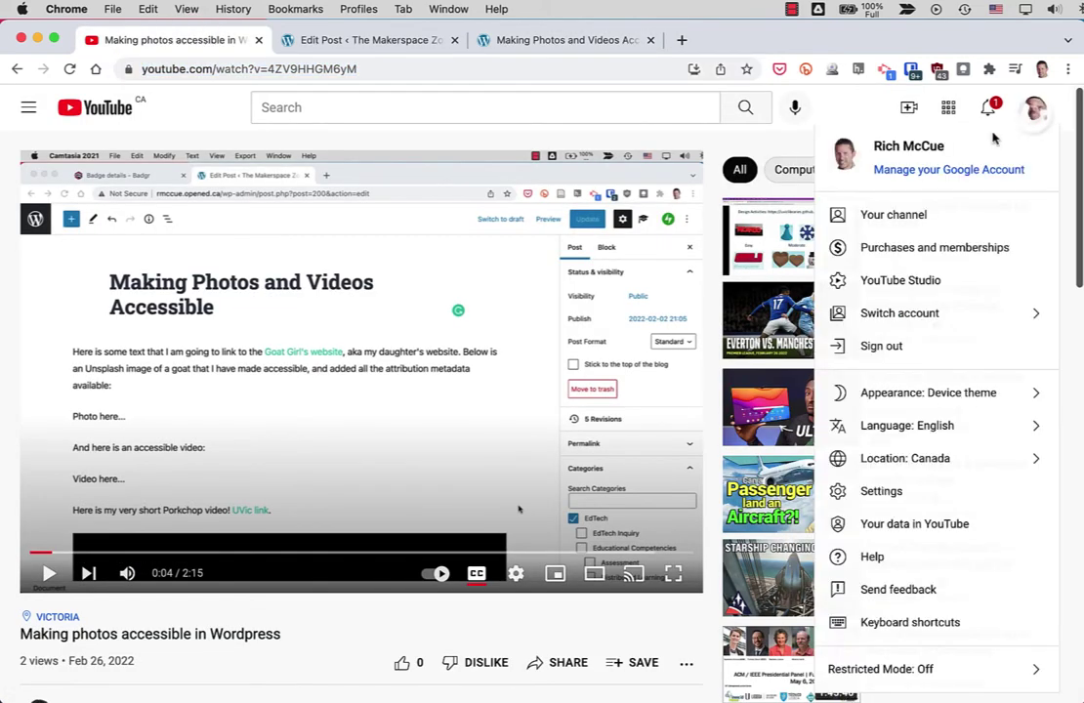
click(891, 281)
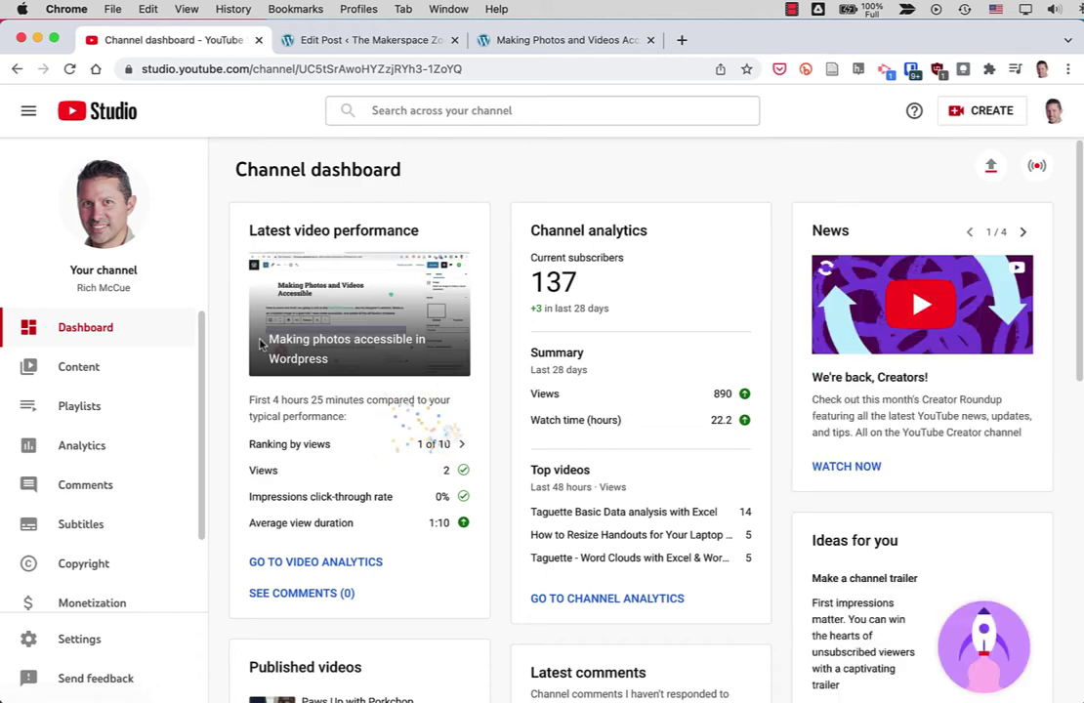
click(105, 387)
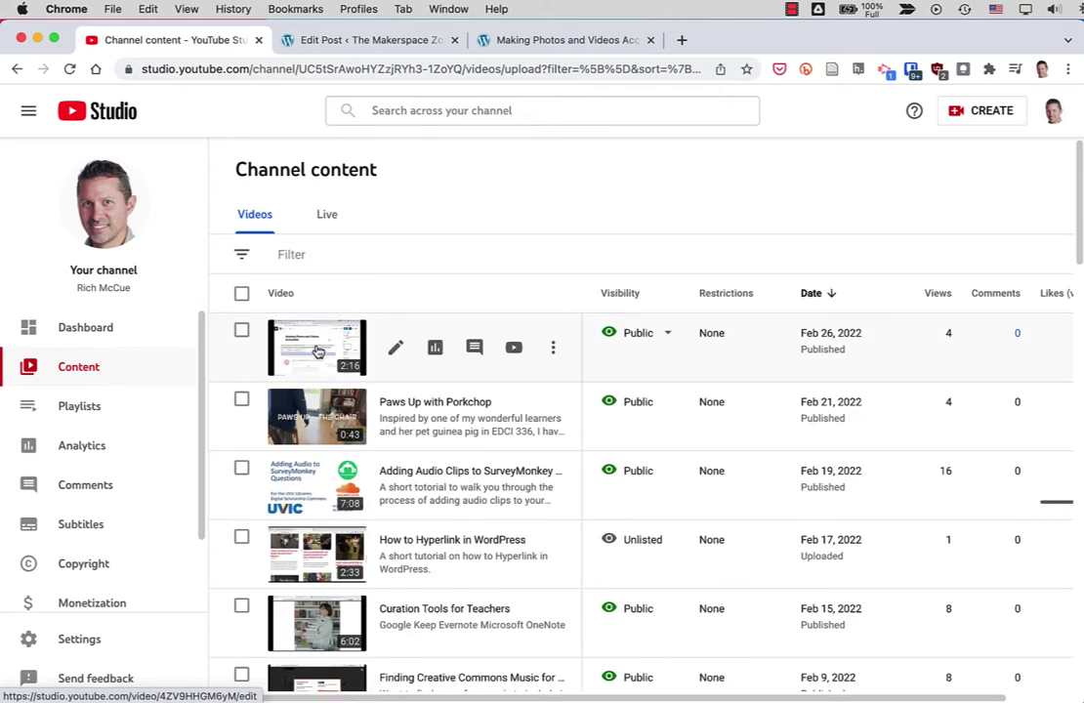
click(395, 350)
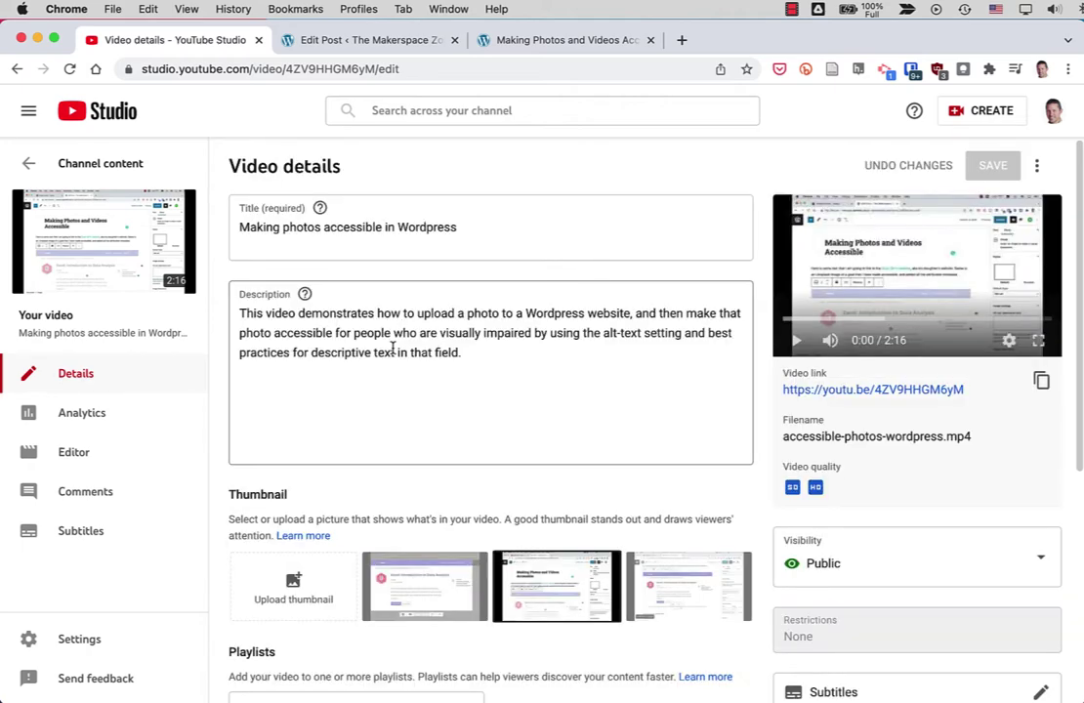
Duplicate the video's English (Automatic) subtitles and open the copy for editing
click(80, 540)
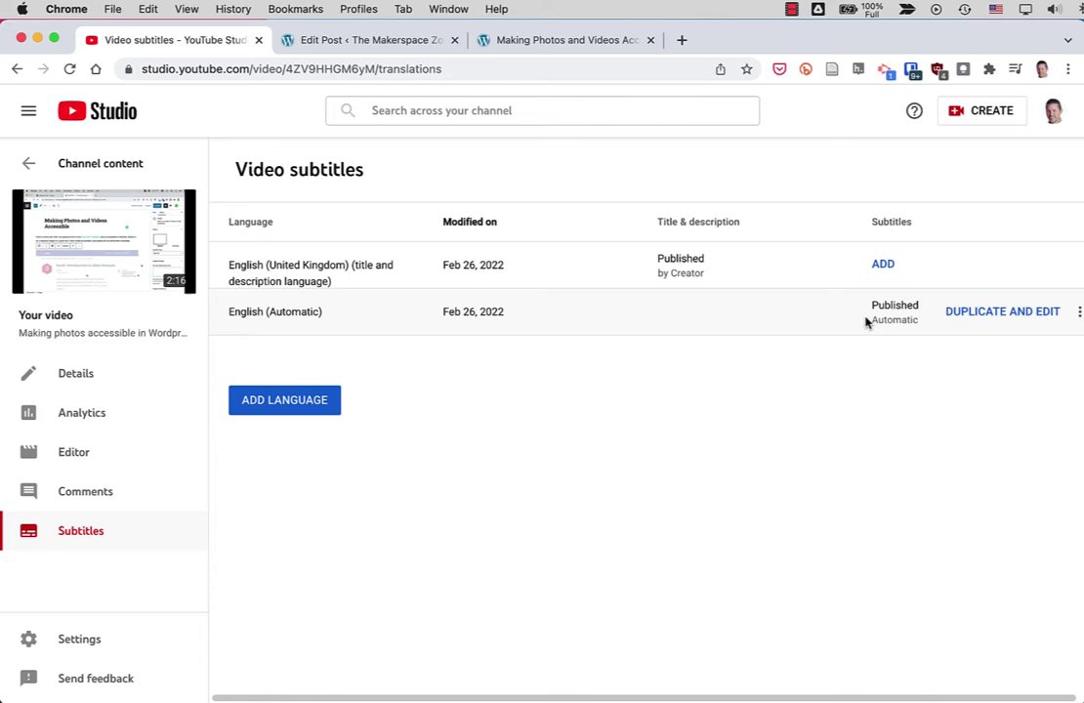
scroll(866, 322, right, 1)
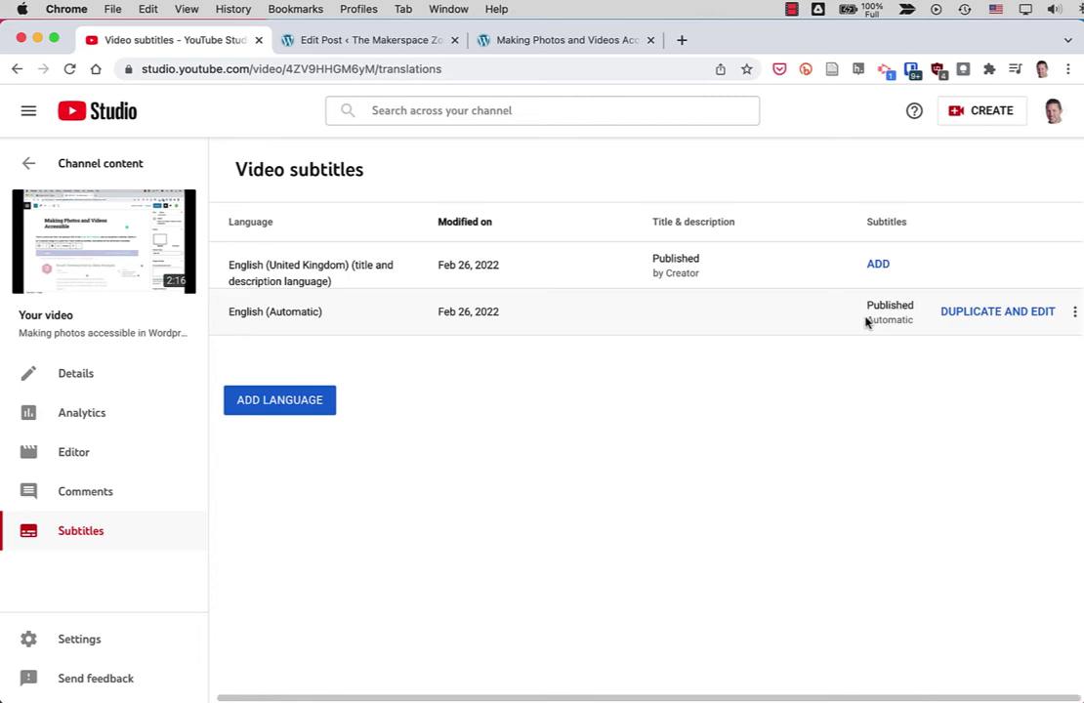
click(977, 315)
Capitalize "Hi" and the speaker's first name in the opening line of the subtitles
scroll(395, 360, up, 5)
scroll(395, 359, up, 3)
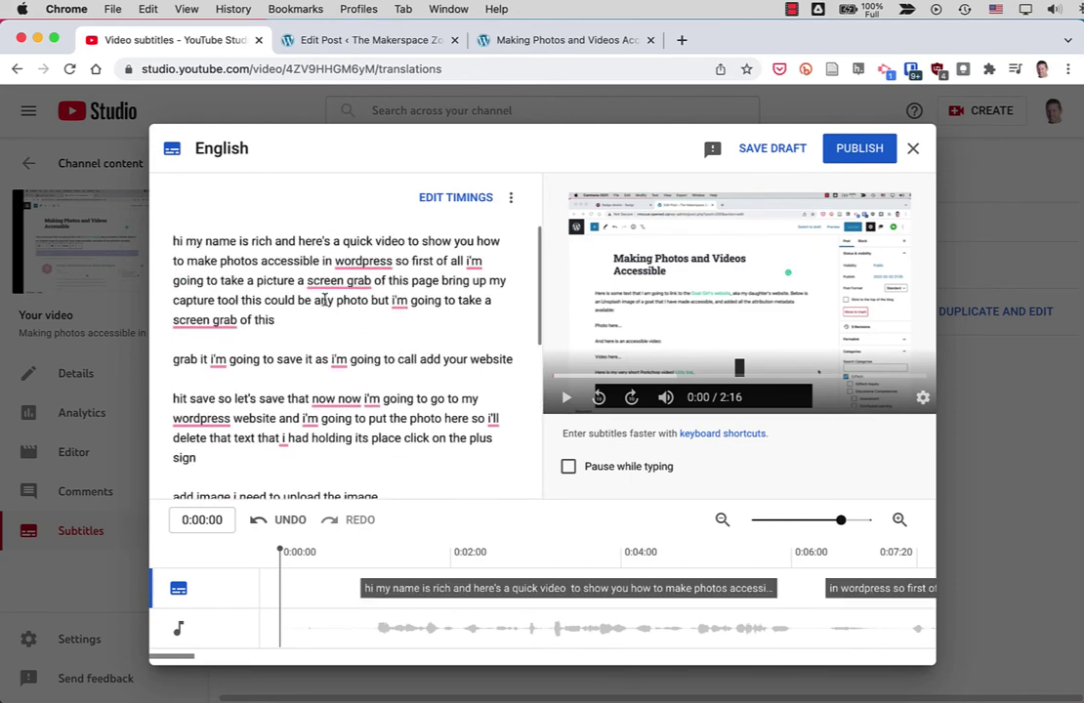
scroll(314, 304, down, 1)
scroll(314, 303, up, 1)
double_click(180, 241)
key(BackSpace)
text(H)
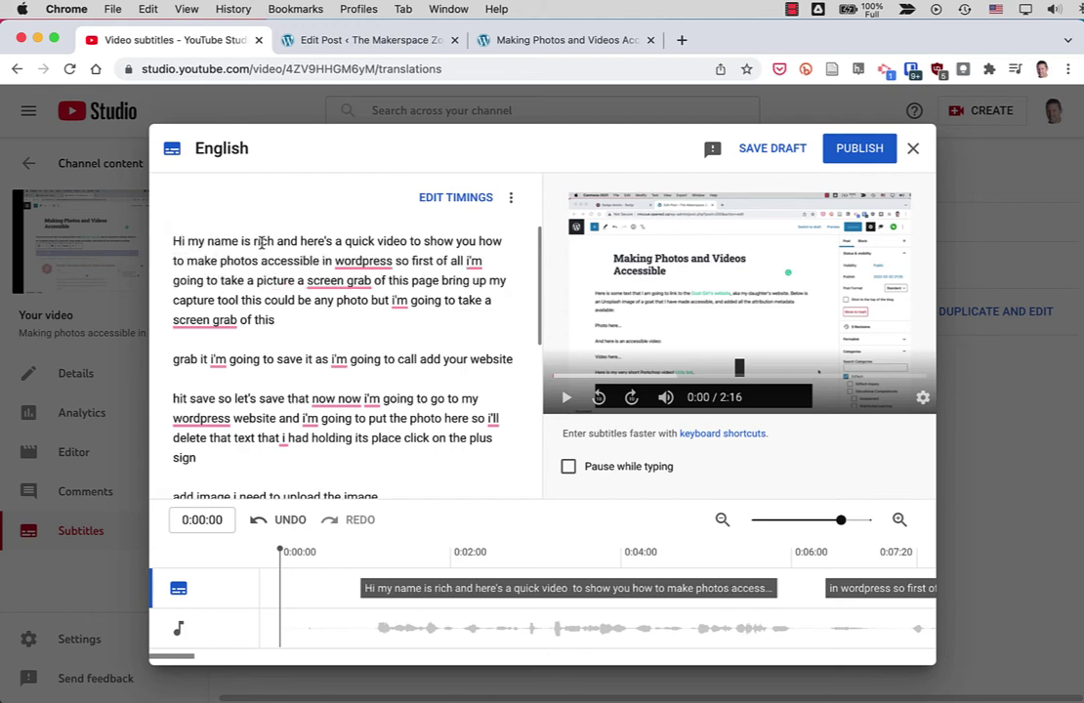
double_click(256, 240)
text(Rich)
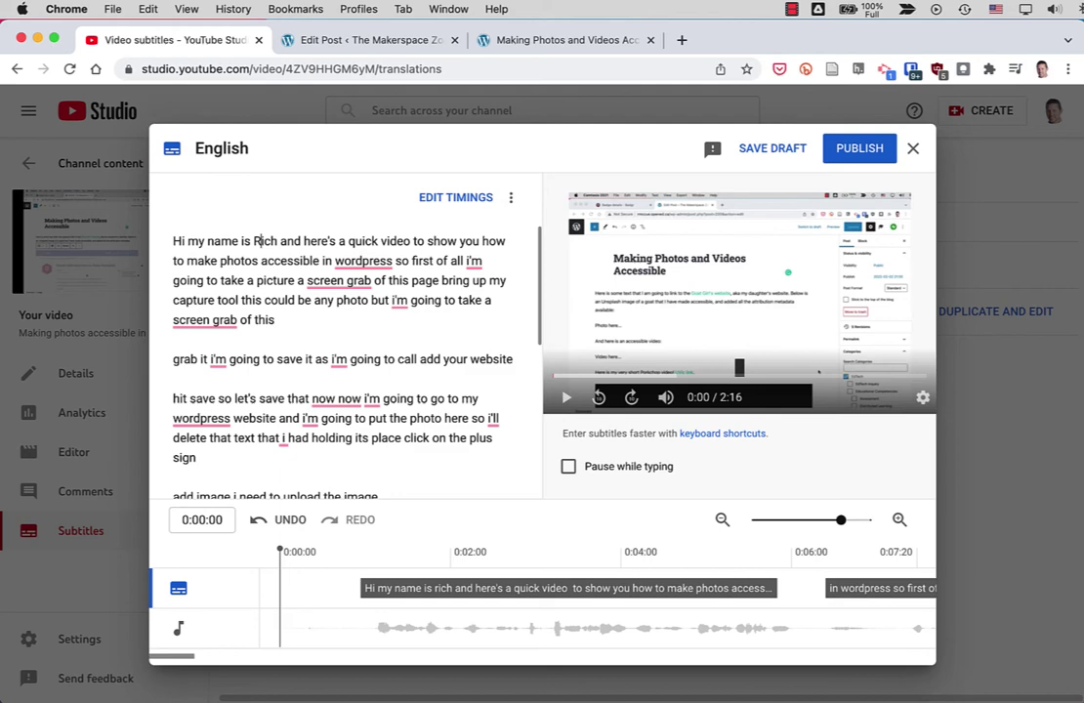
Accept the suggested corrections "WordPress", "I'm" and "screengrab" throughout the first subtitle paragraph
click(365, 261)
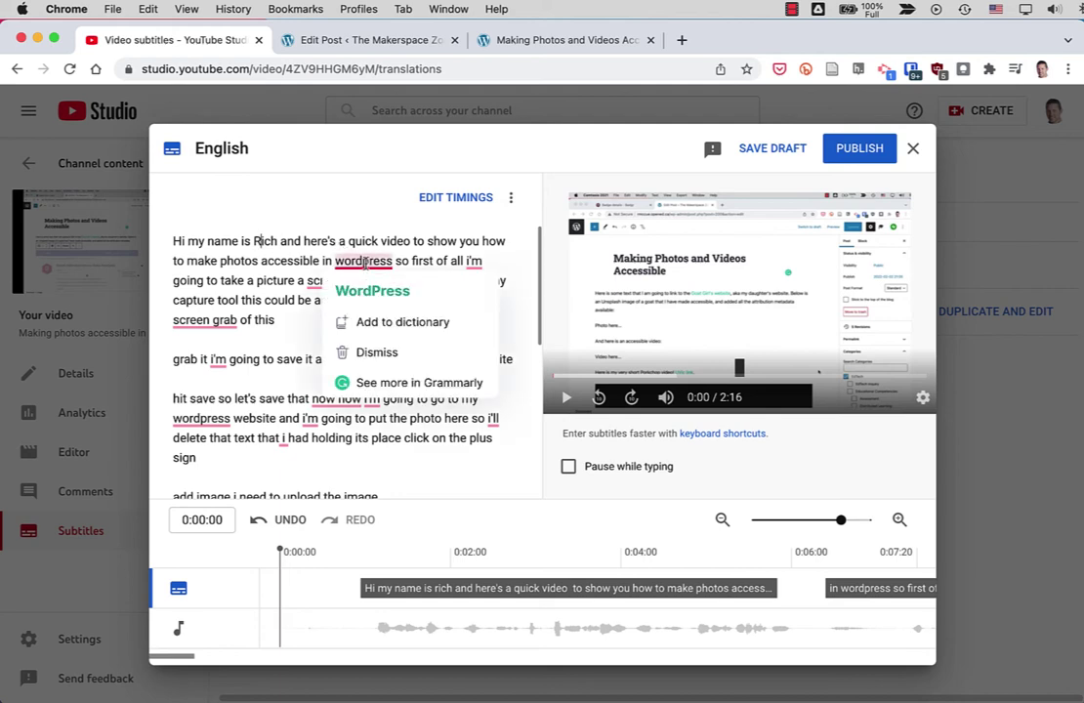
click(372, 290)
click(477, 262)
click(480, 306)
click(342, 281)
click(350, 326)
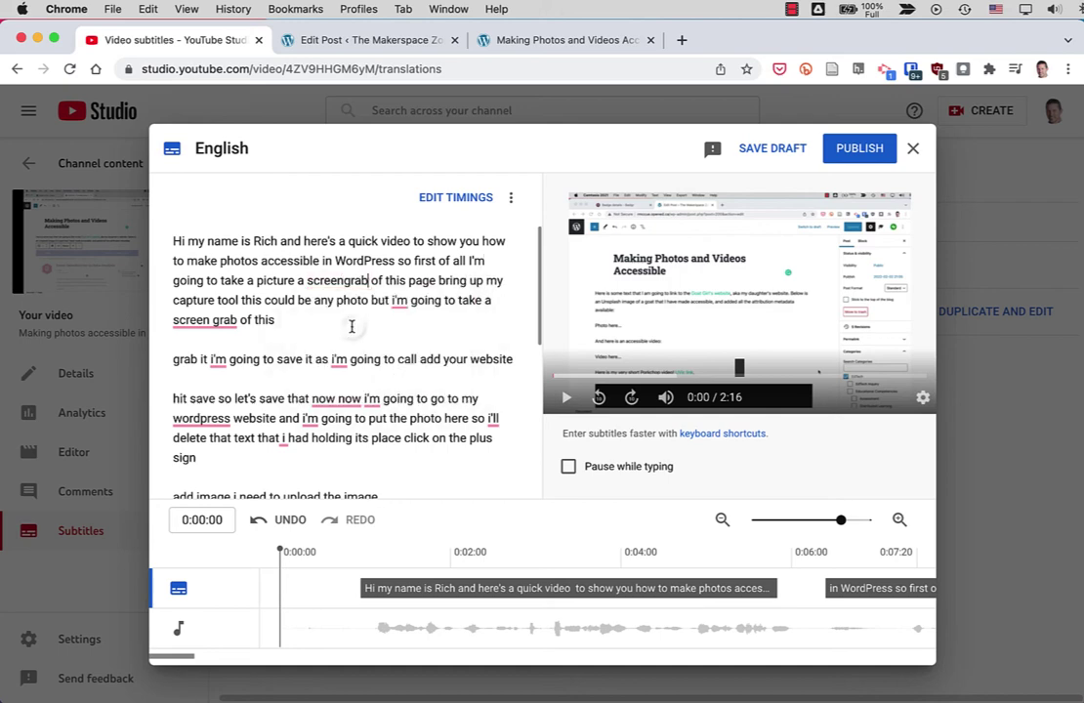
click(398, 301)
click(401, 335)
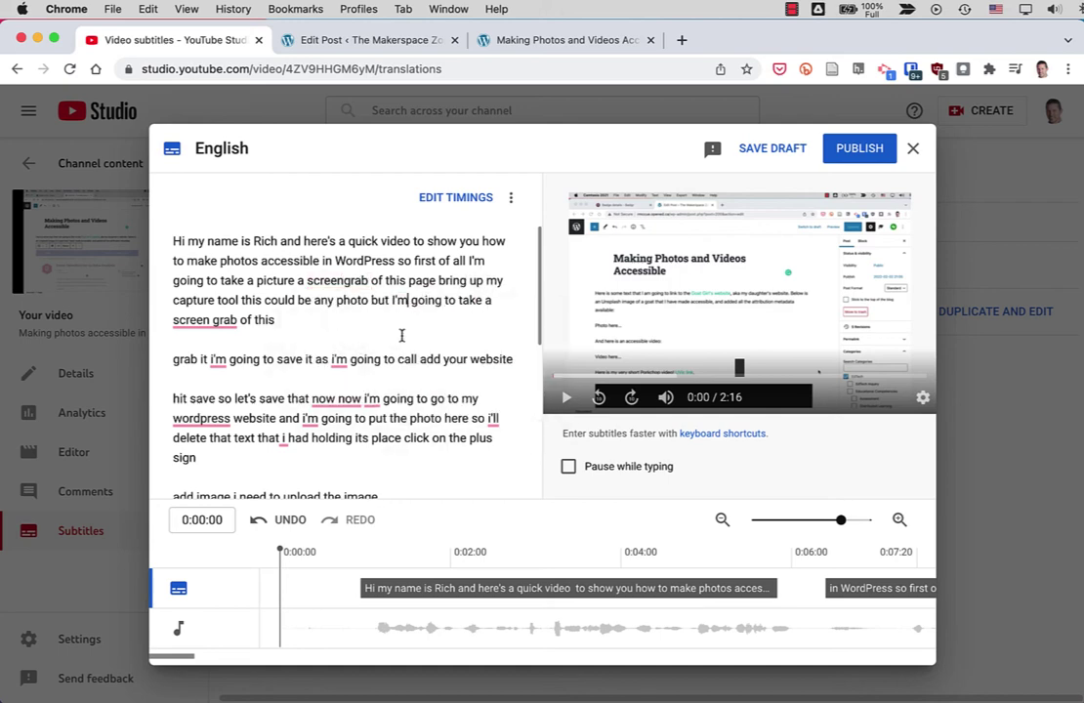
click(203, 321)
click(206, 362)
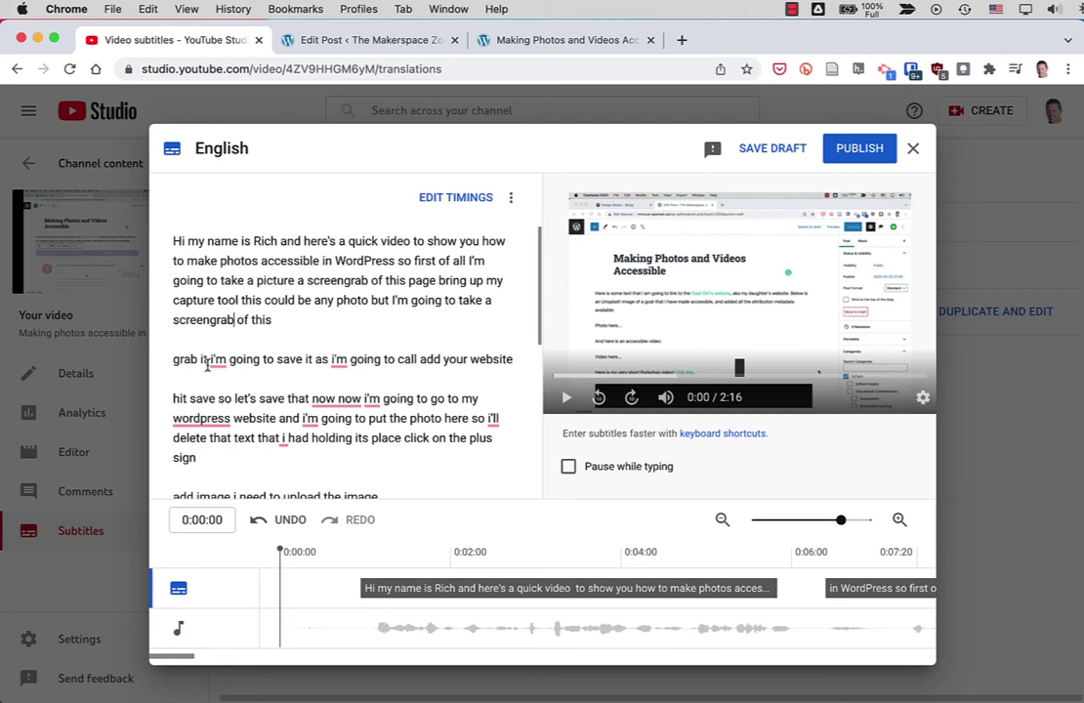
Join the "grab it" line to the end of the first subtitle paragraph and check its captions on the timeline
key(BackSpace)
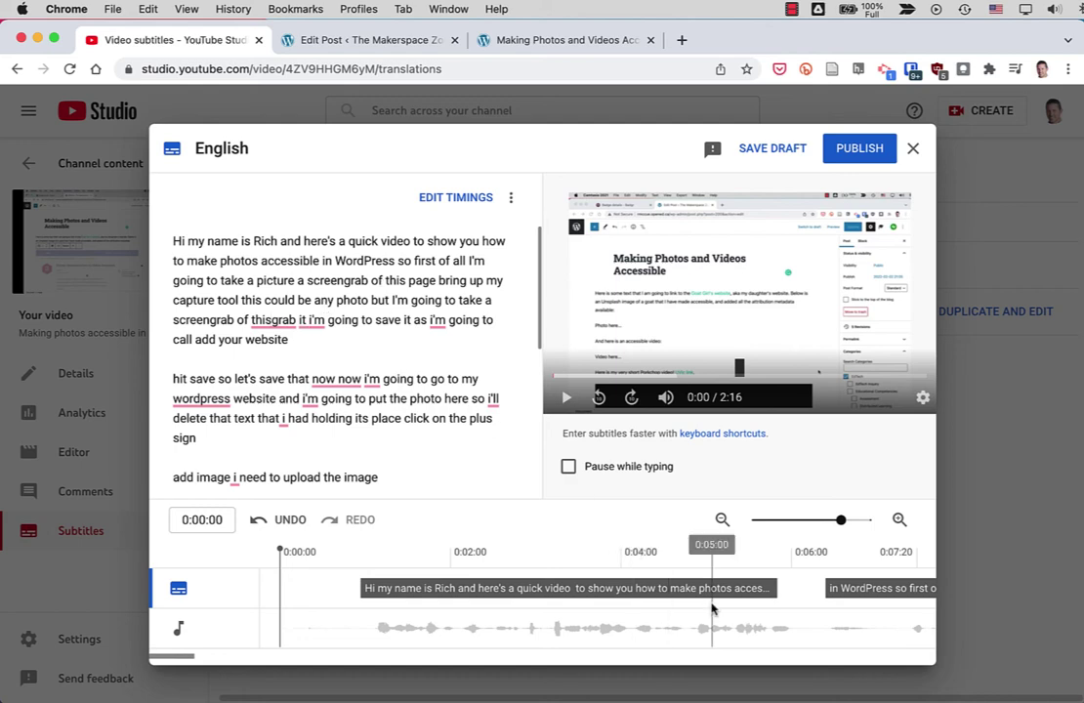
scroll(716, 606, right, 5)
scroll(711, 610, right, 6)
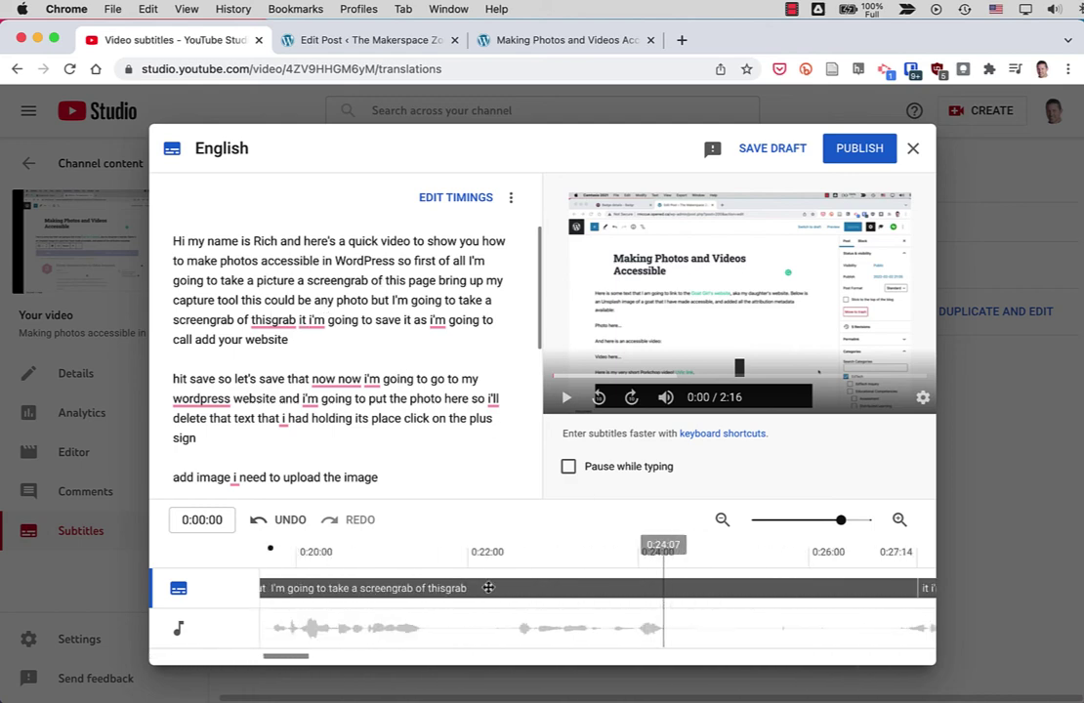
Review the English captions along the timeline and publish the corrected subtitles
scroll(554, 606, right, 15)
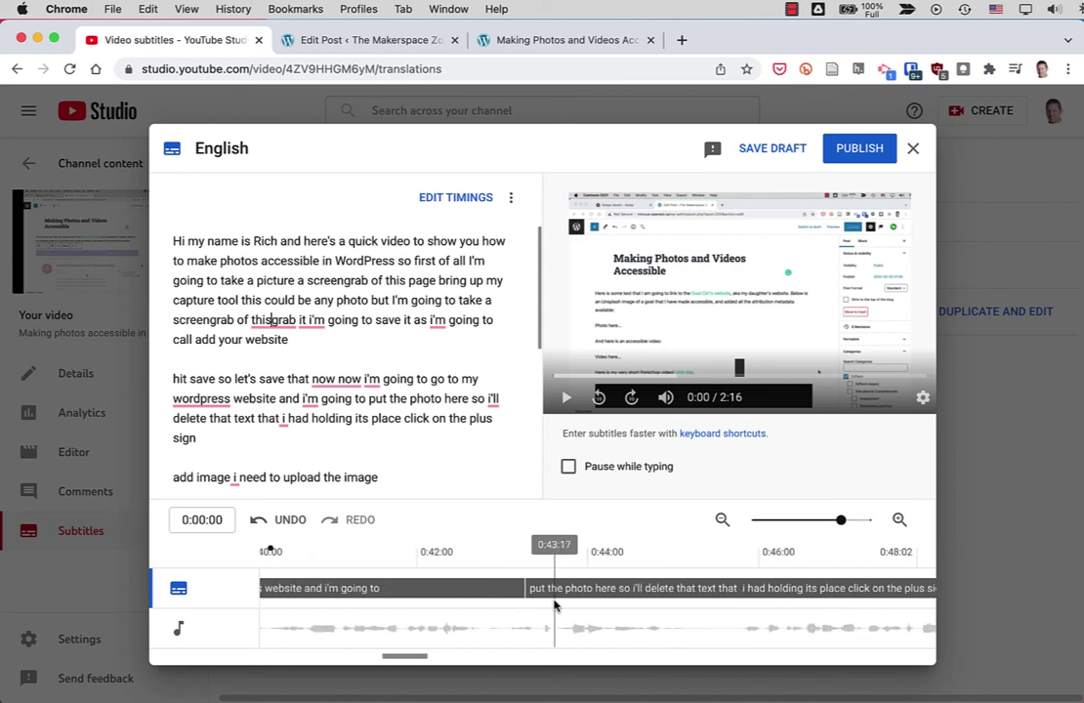
scroll(554, 605, left, 20)
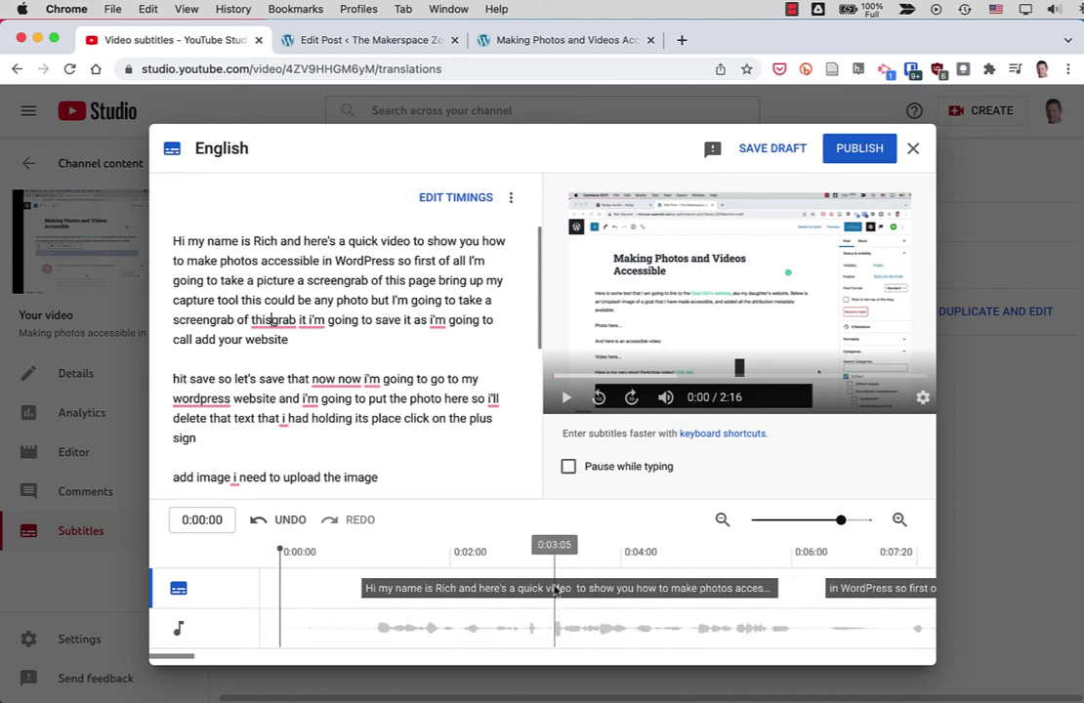
click(857, 149)
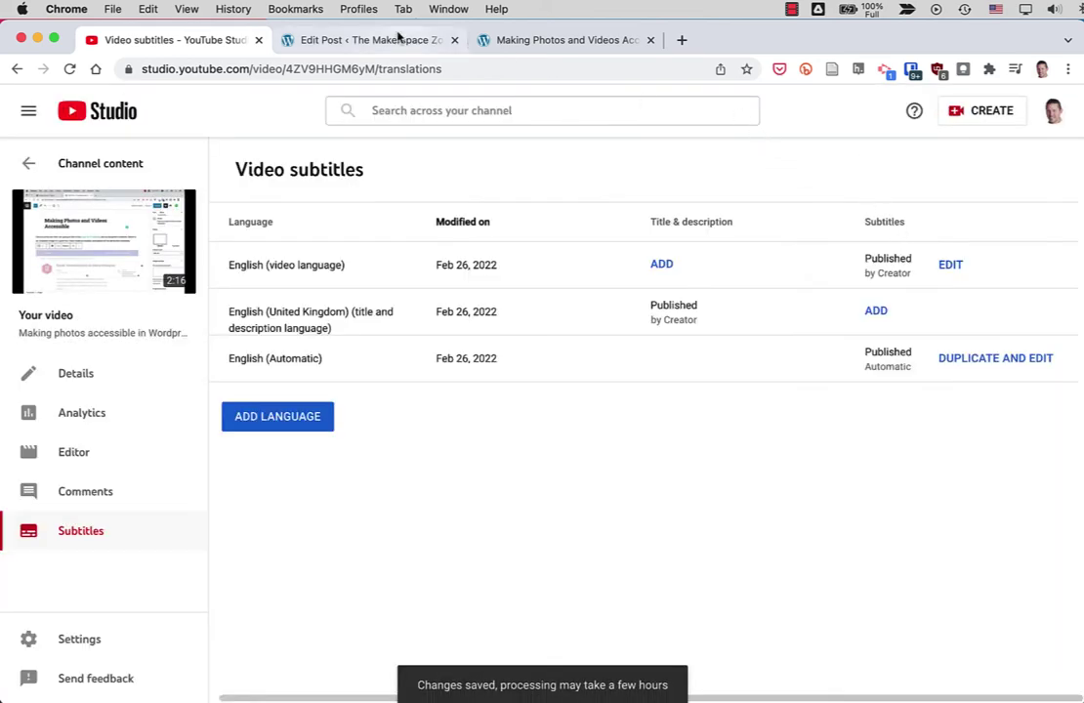
Switch to the published WordPress post, reload it, and play the embedded video briefly to check its opening captions, pausing there
mouse_move(163, 219)
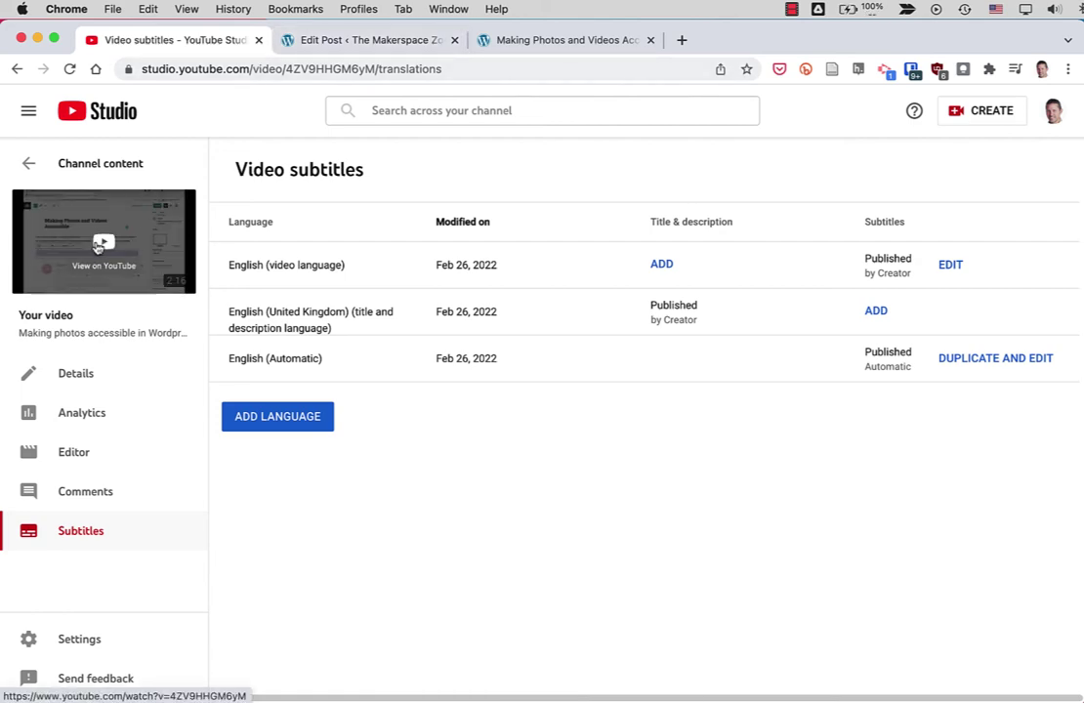
click(537, 40)
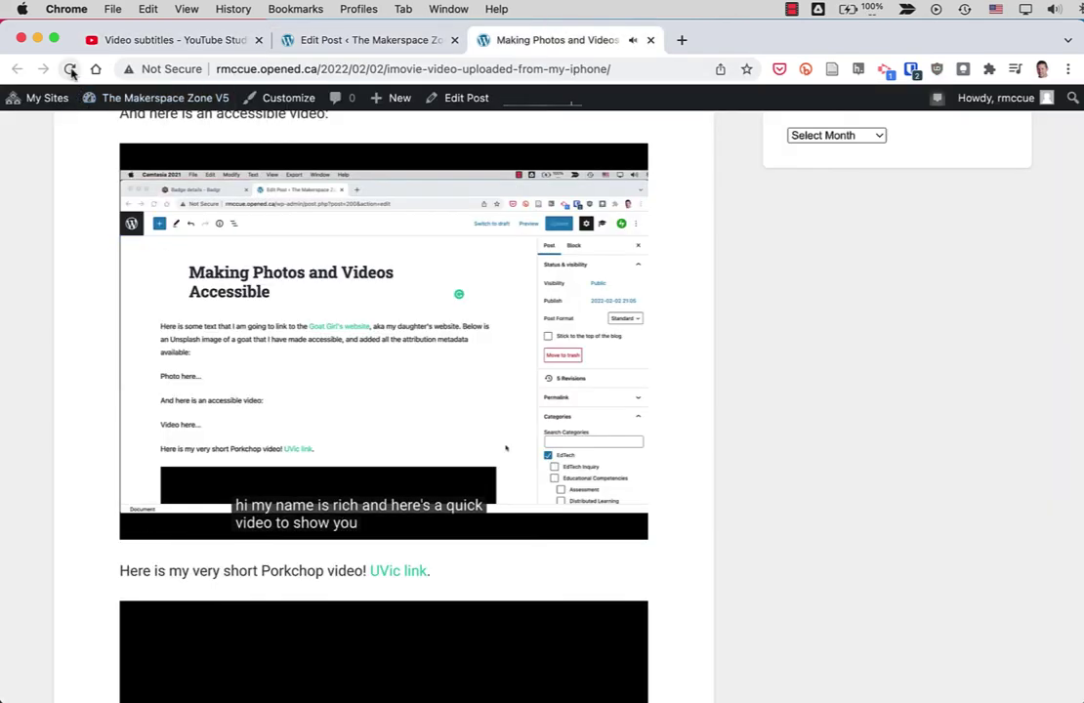
click(70, 69)
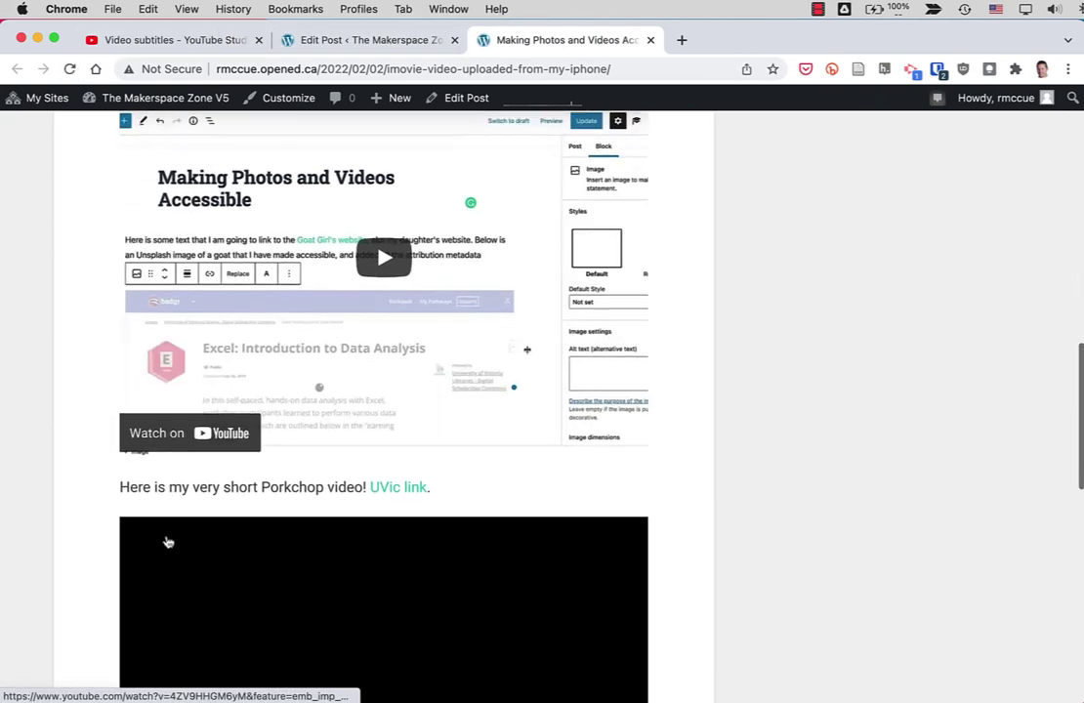
scroll(168, 542, down, 2)
scroll(168, 542, up, 3)
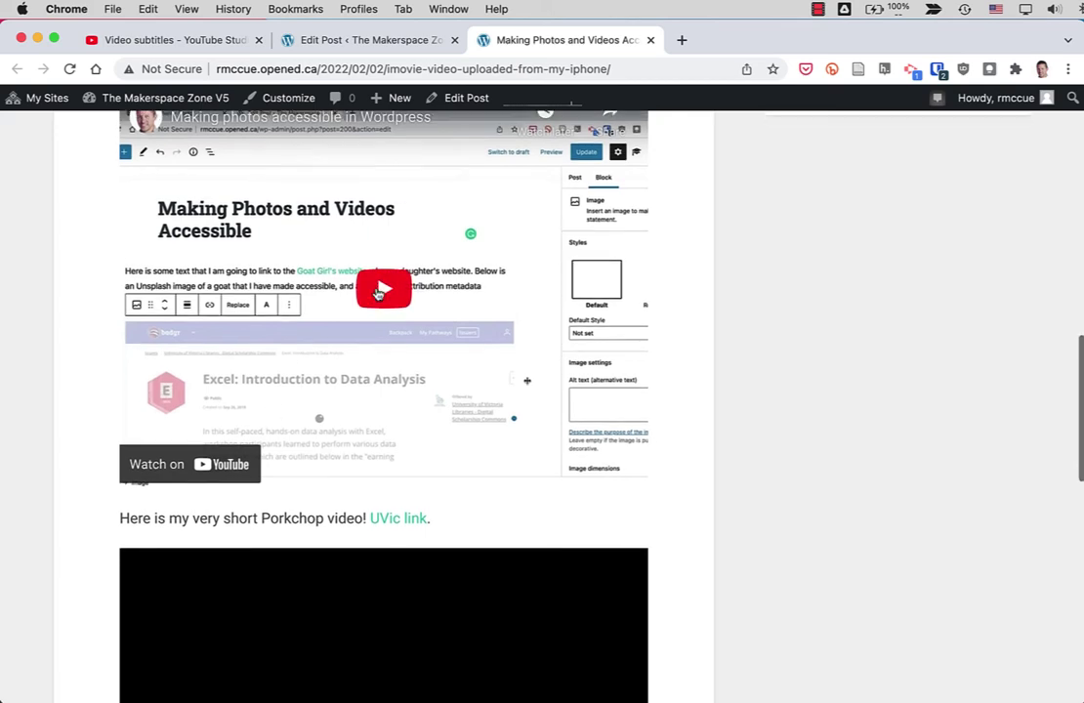
click(388, 304)
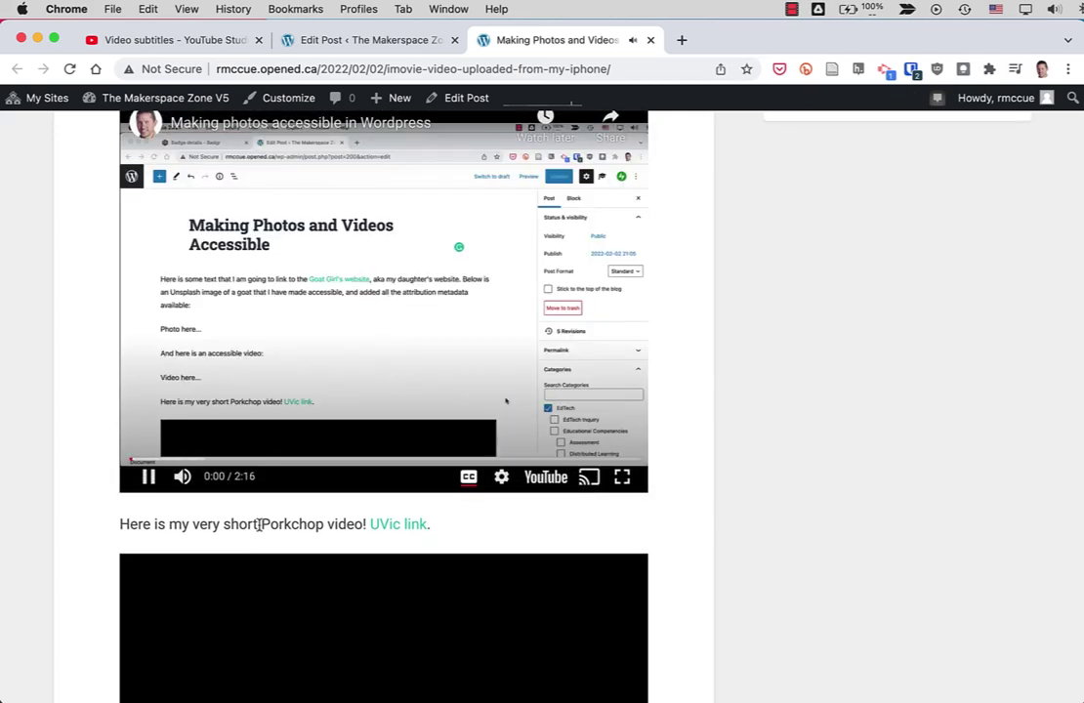
click(147, 476)
click(614, 348)
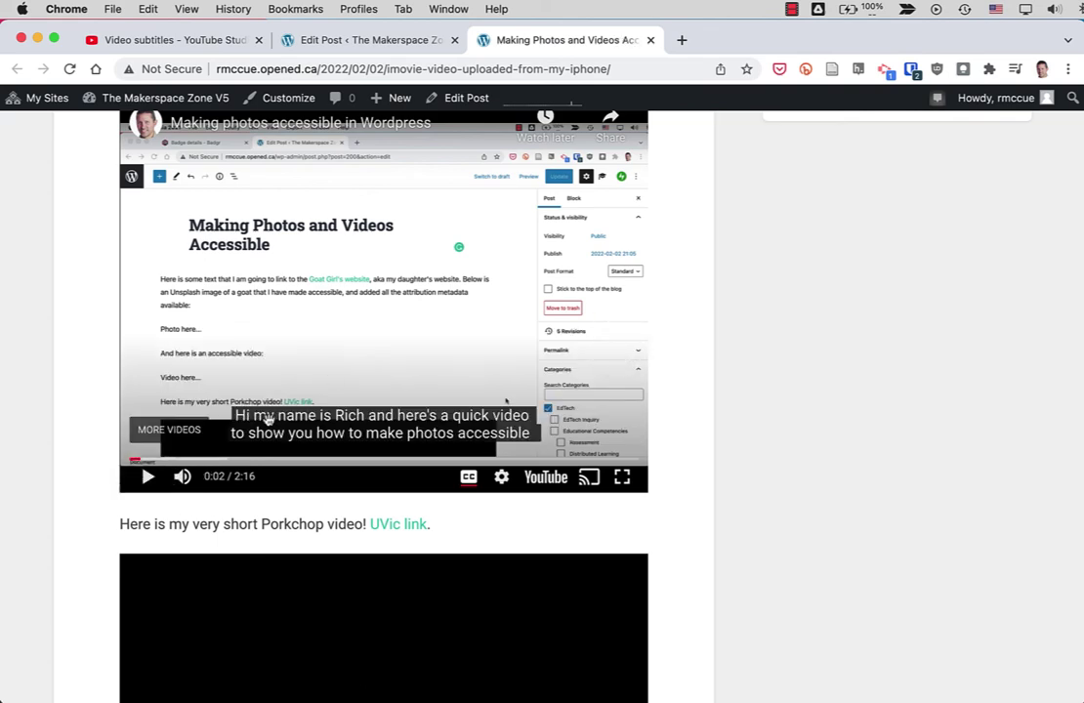